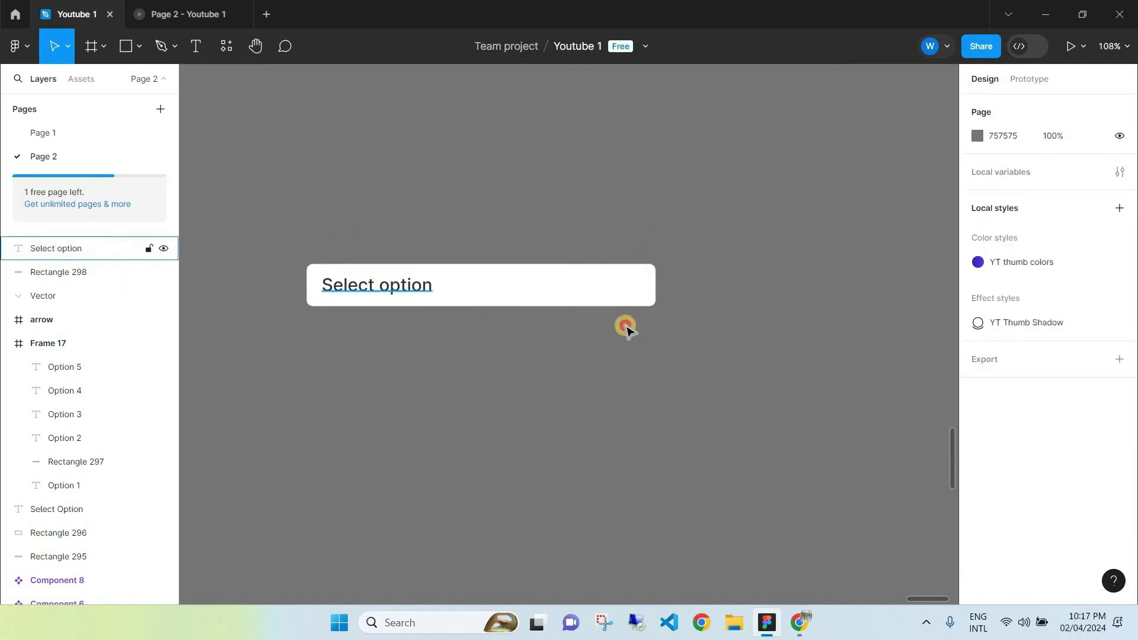
# Open the IconScout plugin and search its icons for "arrow".
pyautogui.click(227, 46)
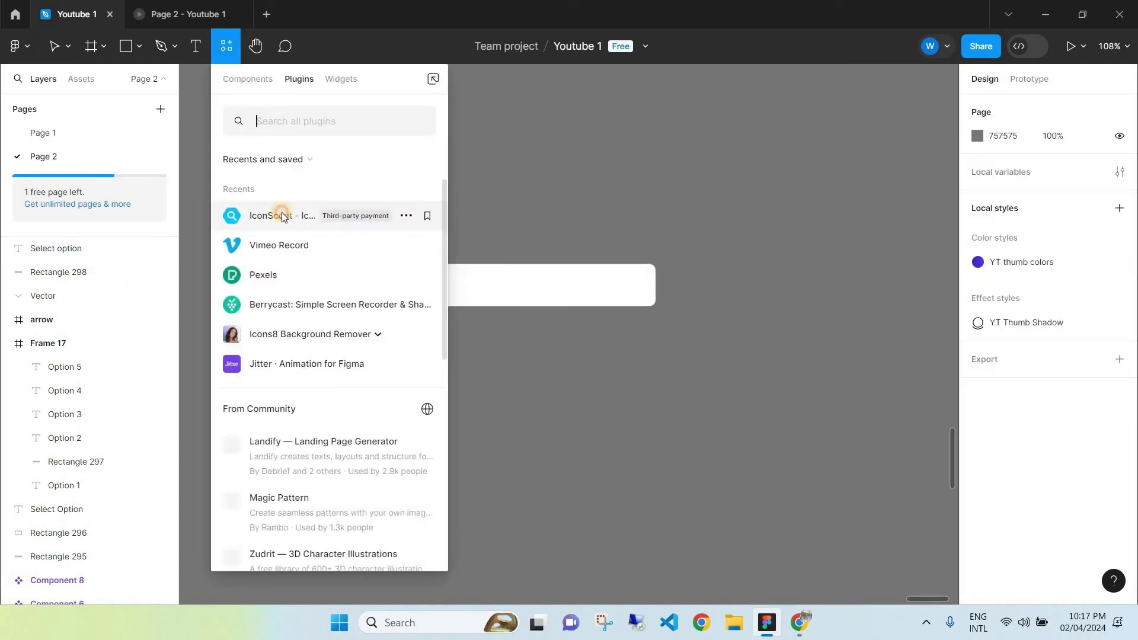
pyautogui.click(280, 215)
pyautogui.write('a')
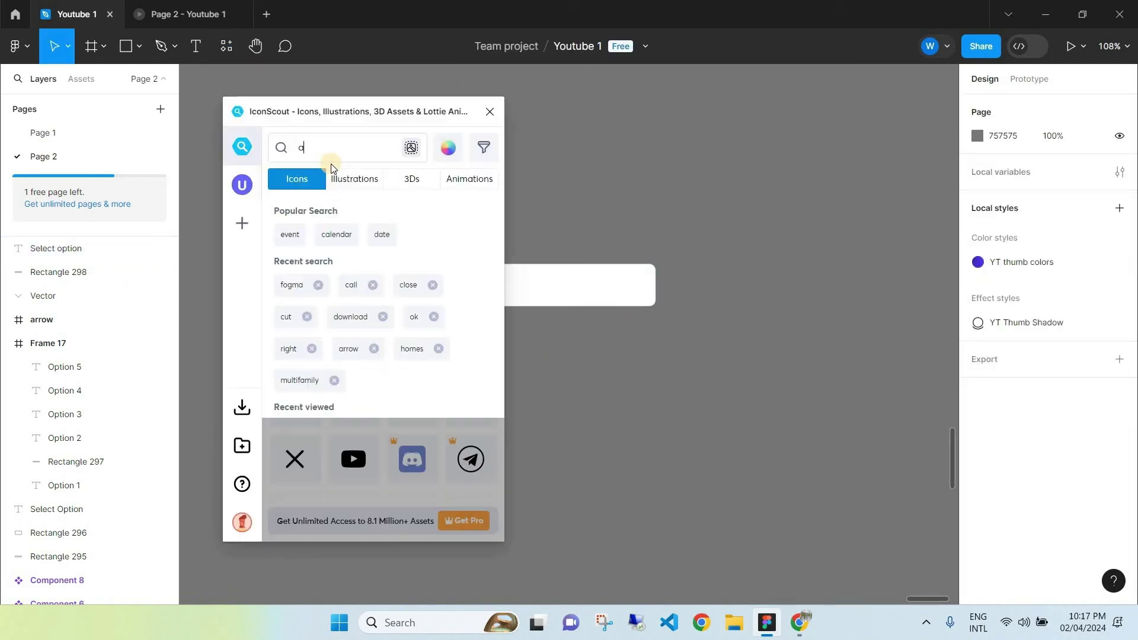
pyautogui.write('rrow')
pyautogui.press('Return')
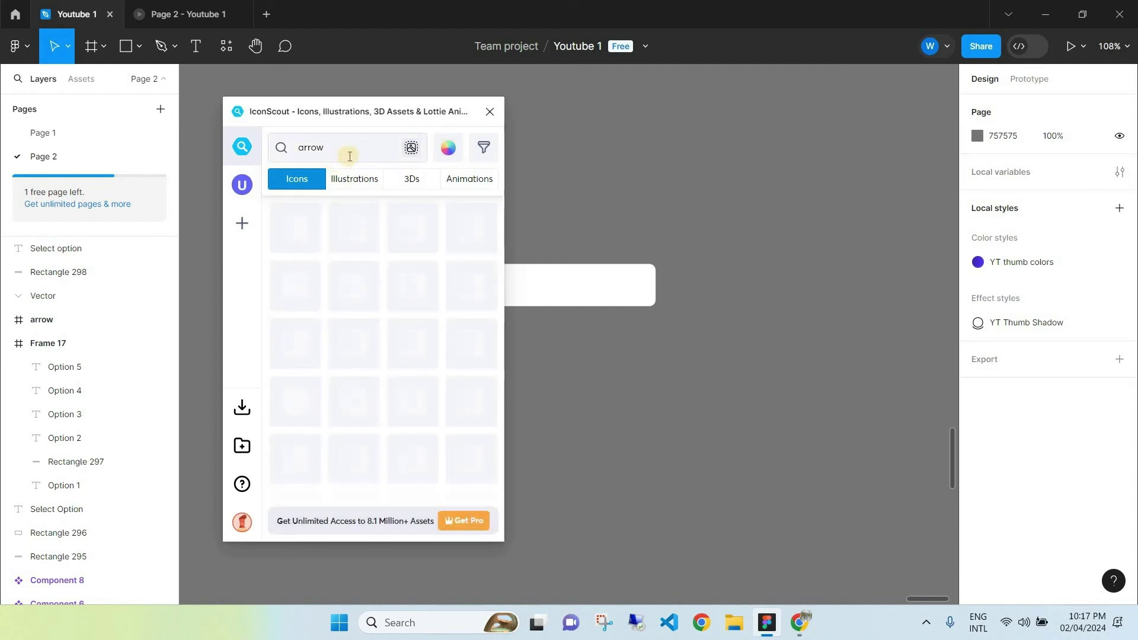
# Insert the downward chevron arrow icon and place its vector inside the right end of the Select option field.
pyautogui.click(484, 148)
pyautogui.click(369, 243)
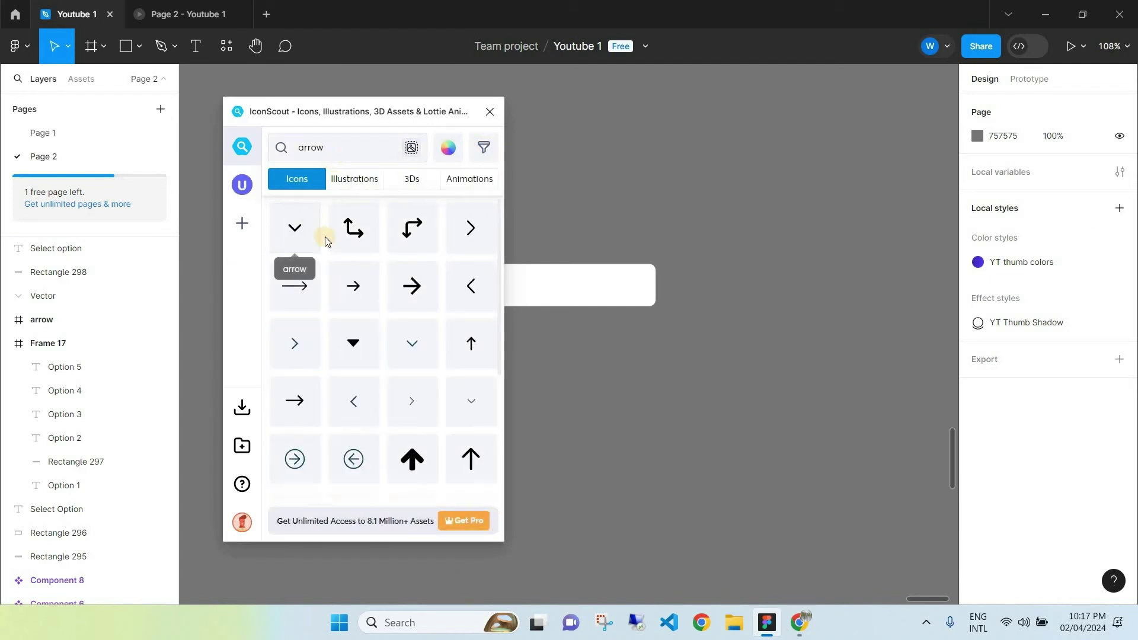
pyautogui.click(320, 235)
pyautogui.click(464, 522)
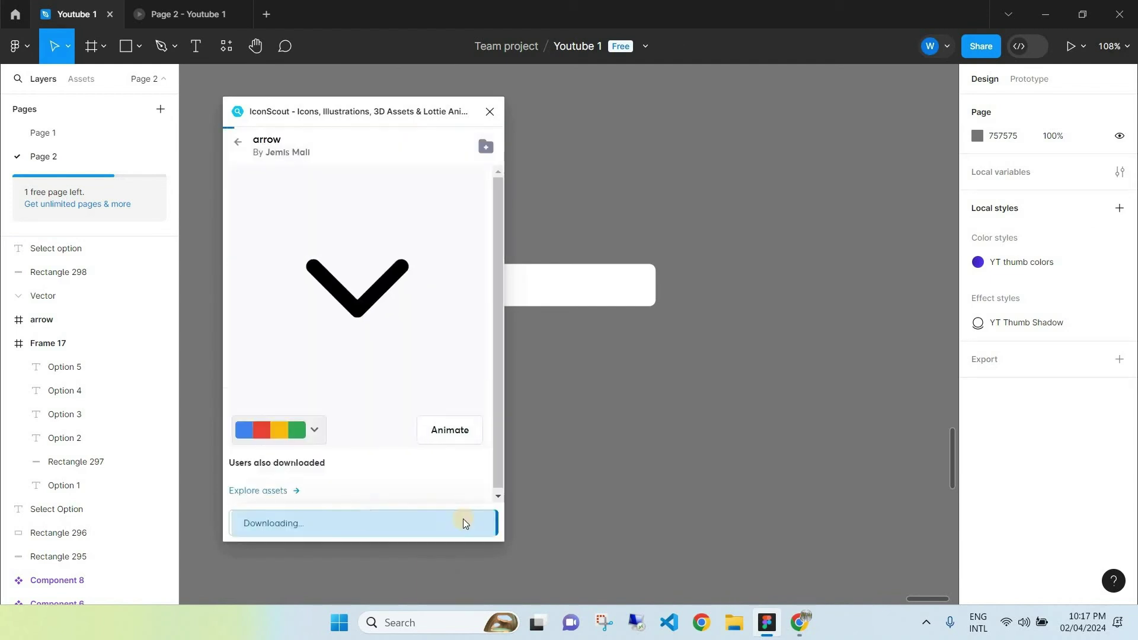
pyautogui.click(489, 112)
pyautogui.moveTo(561, 329); pyautogui.dragTo(648, 299)
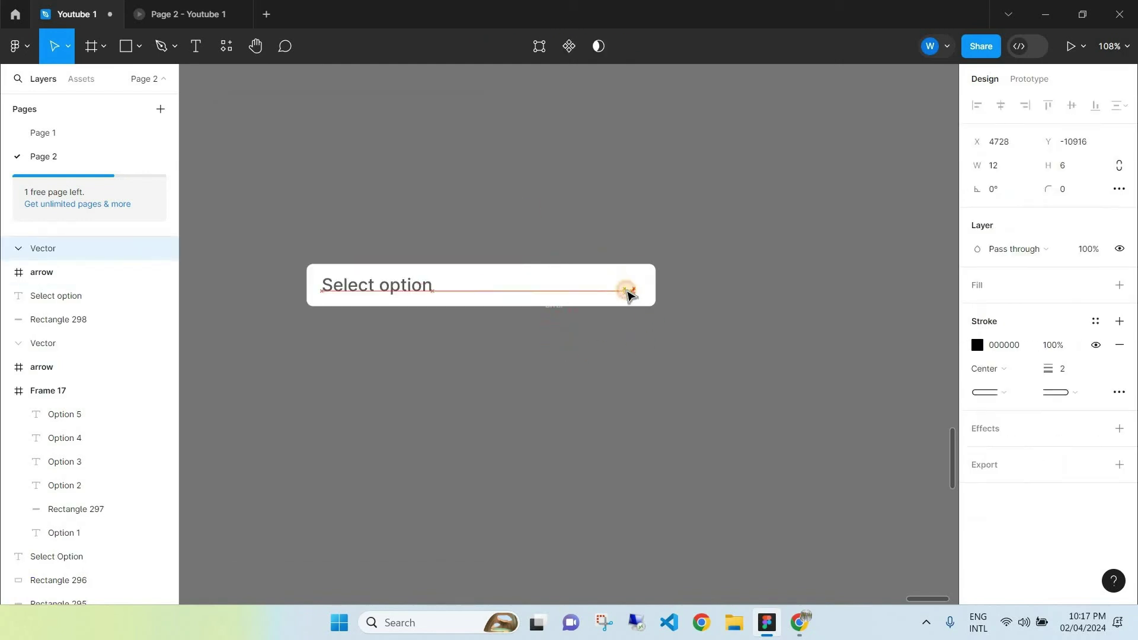
# Lock the arrow's proportions and set its width to 16.
pyautogui.scroll(5, 611, 288)
pyautogui.scroll(-2, 777, 326)
pyautogui.click(1119, 166)
pyautogui.click(1001, 166)
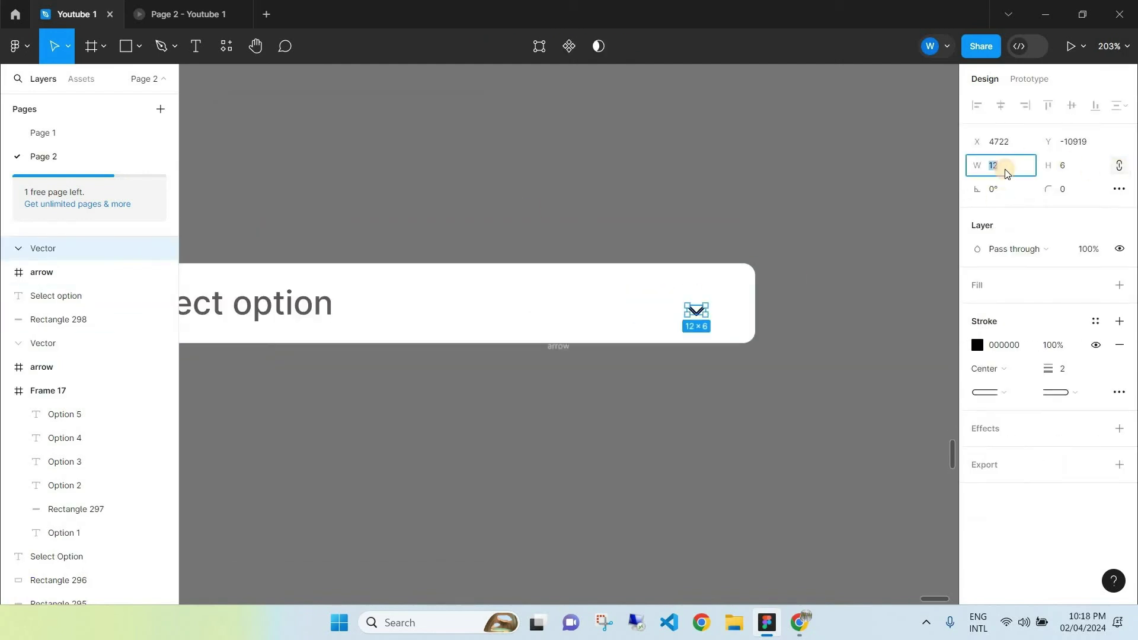
pyautogui.write('16')
pyautogui.press('Return')
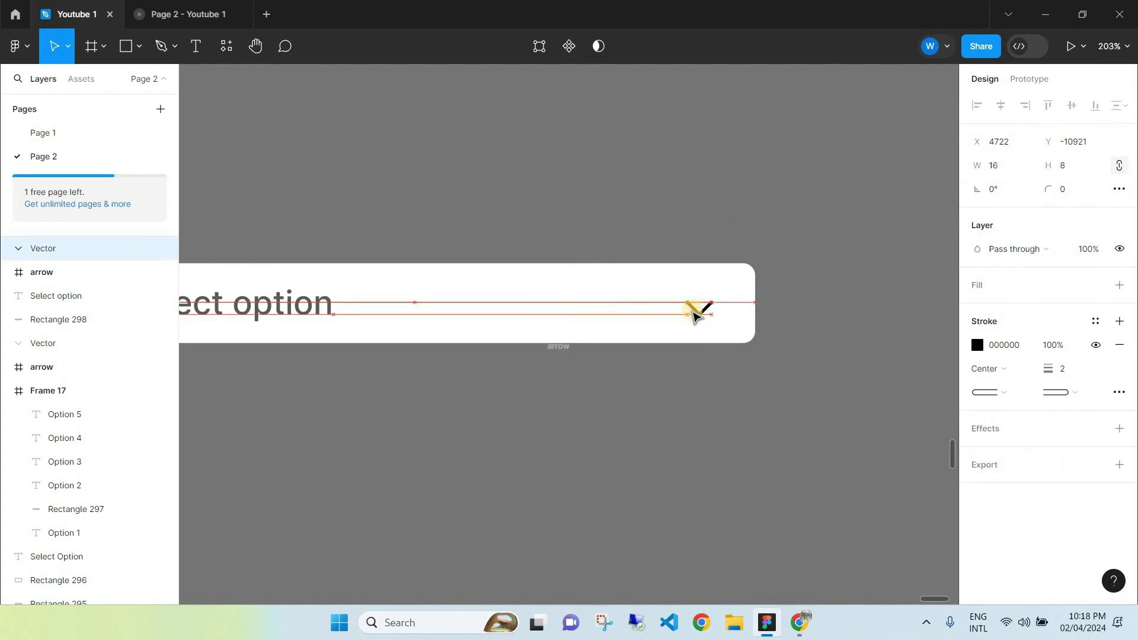
# Shrink the Select option text box around its text and align it to the vertical center of the white rectangle.
pyautogui.scroll(-1, 611, 296)
pyautogui.click(386, 304)
pyautogui.moveTo(346, 245); pyautogui.dragTo(325, 305)
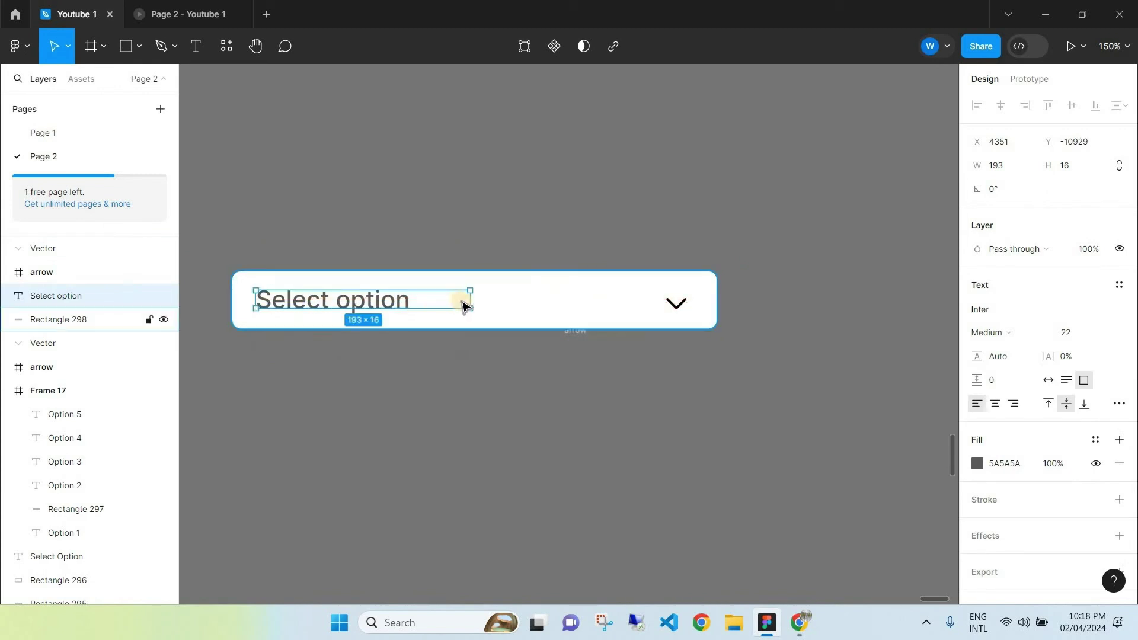
pyautogui.moveTo(468, 299); pyautogui.dragTo(411, 306)
pyautogui.keyDown('shift'); pyautogui.click(421, 306); pyautogui.keyUp('shift')
pyautogui.click(1072, 105)
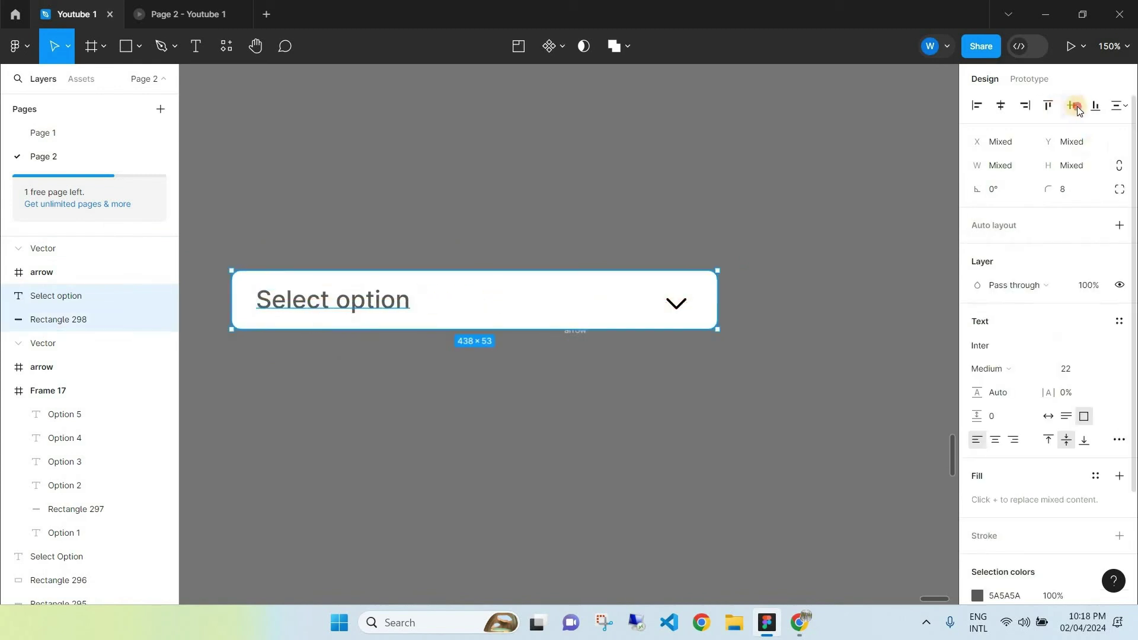
# Change the arrow's stroke color to gray 828282.
pyautogui.click(676, 303)
pyautogui.click(982, 346)
pyautogui.click(780, 394)
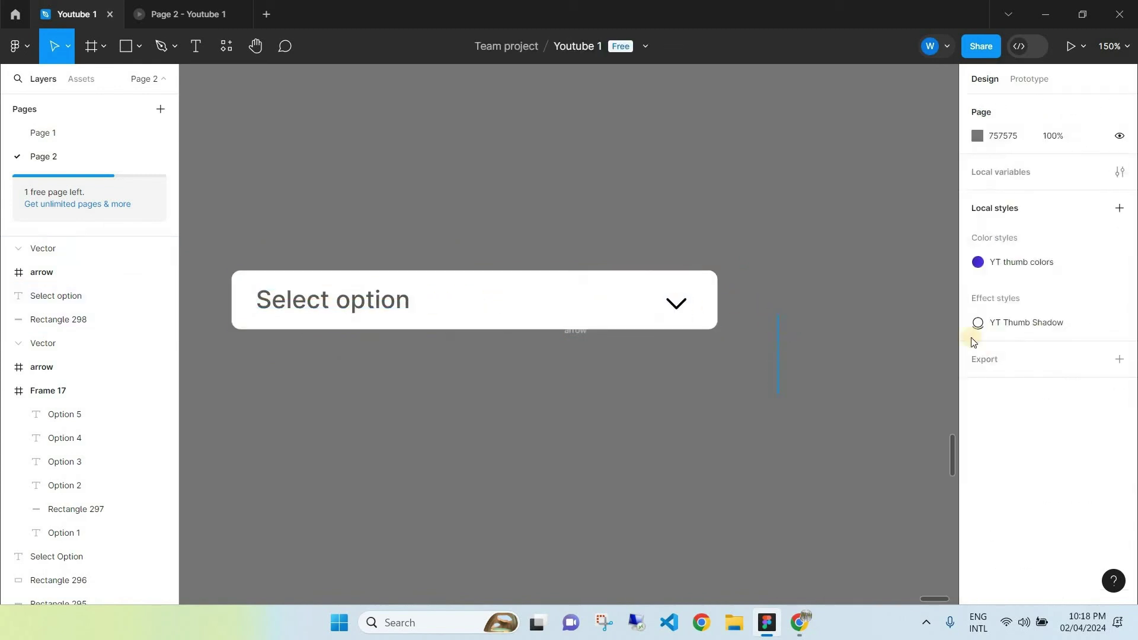
pyautogui.click(676, 304)
pyautogui.click(978, 345)
pyautogui.moveTo(782, 355)
pyautogui.mouseDown()
pyautogui.moveTo(769, 295)
pyautogui.moveTo(770, 309)
pyautogui.mouseUp()
pyautogui.press('Escape')
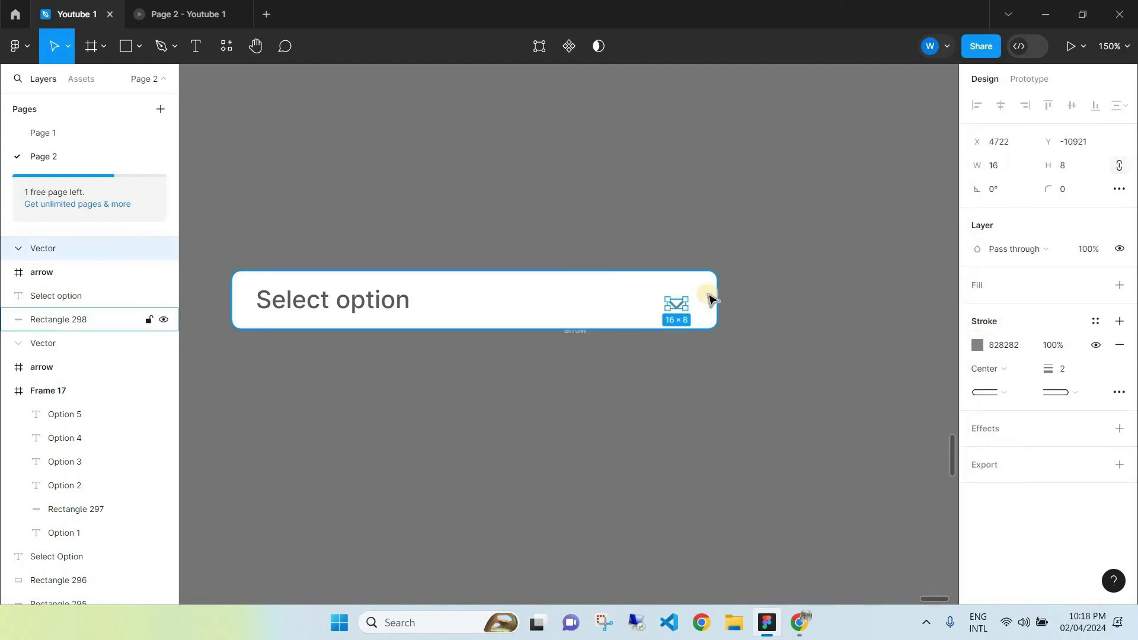
# Center the arrow vertically in the white rectangle and delete the leftover empty arrow frame below it.
pyautogui.keyDown('shift'); pyautogui.click(655, 297); pyautogui.keyUp('shift')
pyautogui.click(857, 166)
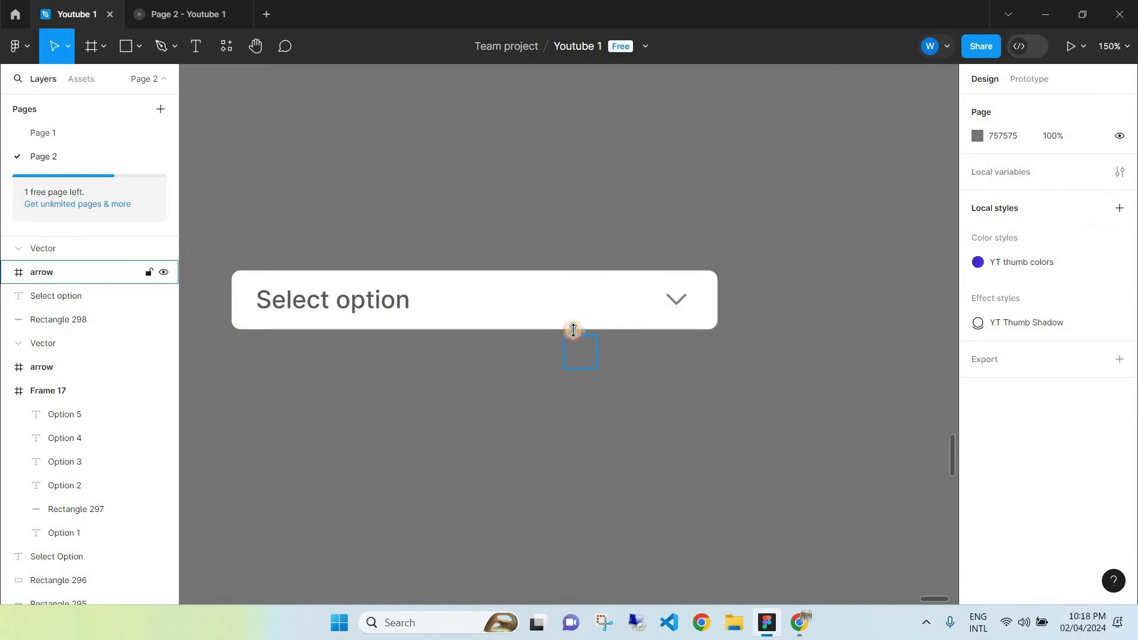
pyautogui.click(573, 332)
pyautogui.press('Delete')
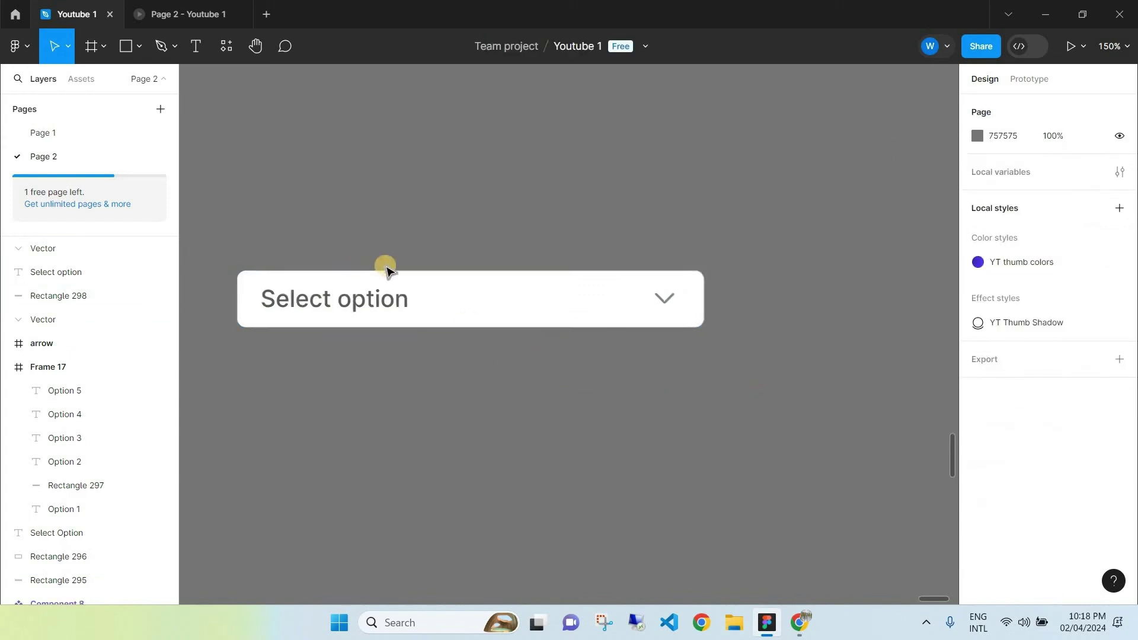
# Add a text box reading "Option 1" to the right of the Select option field.
pyautogui.scroll(-3, 664, 280)
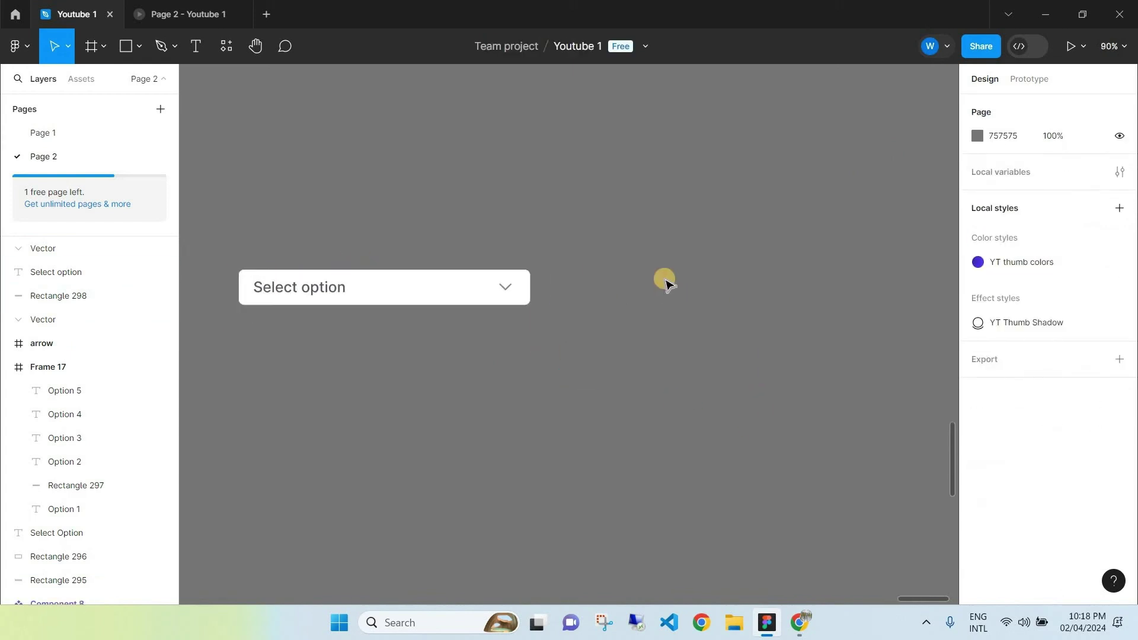
pyautogui.click(195, 45)
pyautogui.moveTo(613, 270); pyautogui.dragTo(721, 308)
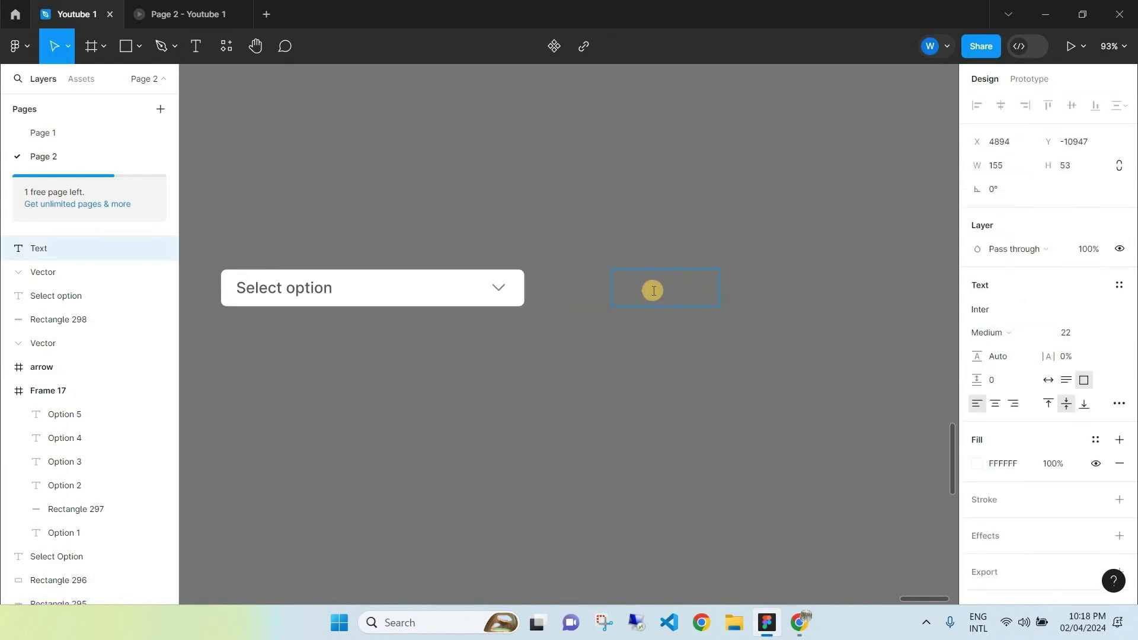
pyautogui.write('Option 1')
pyautogui.press('Escape')
pyautogui.click(709, 349)
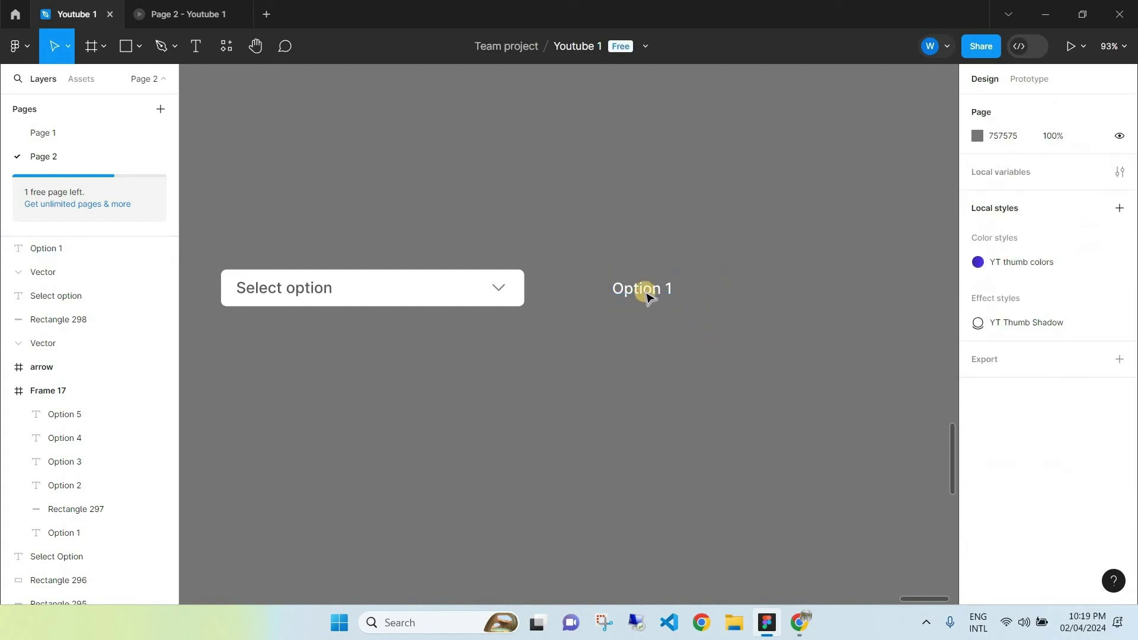
# Set the fill of the Option 1 text to black, 000000.
pyautogui.click(633, 294)
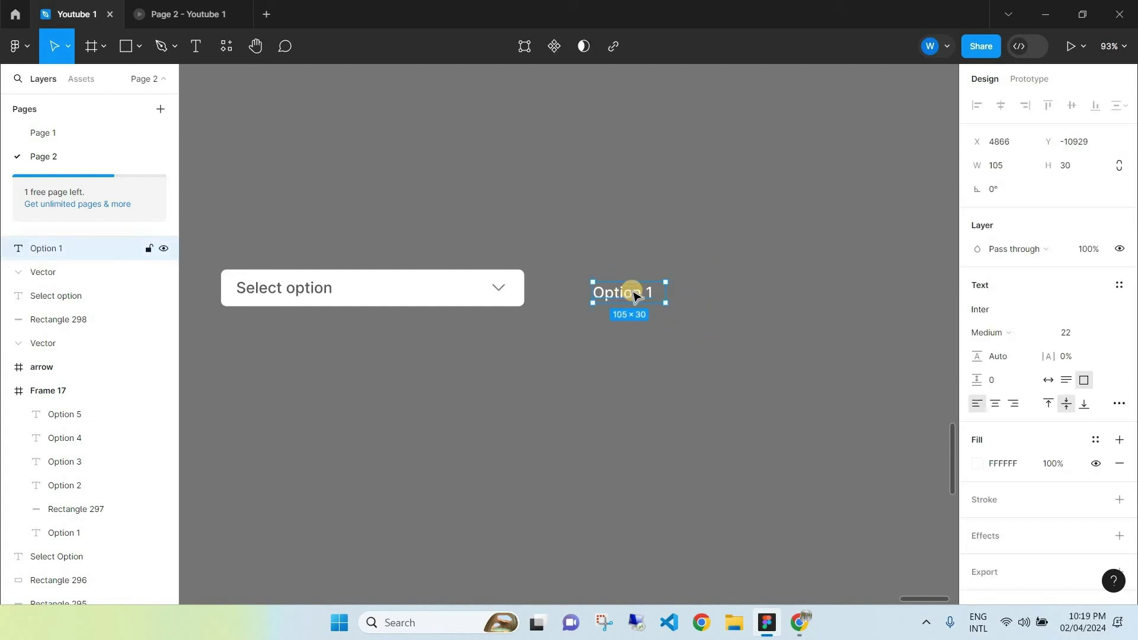
pyautogui.click(976, 464)
pyautogui.moveTo(777, 224); pyautogui.dragTo(777, 408)
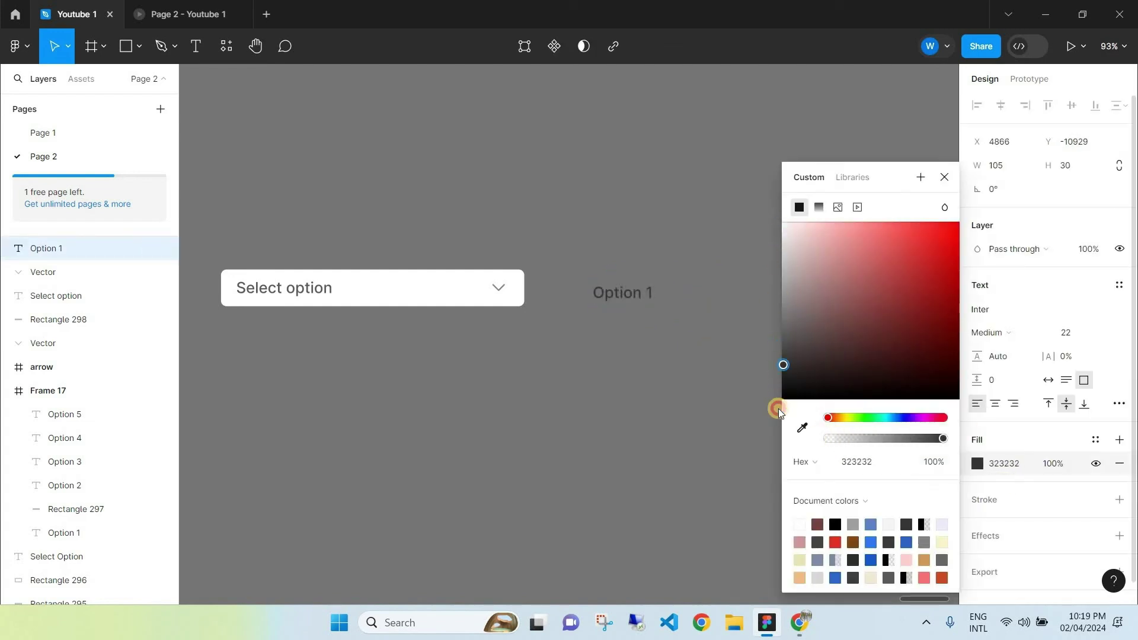
pyautogui.click(945, 176)
pyautogui.click(775, 246)
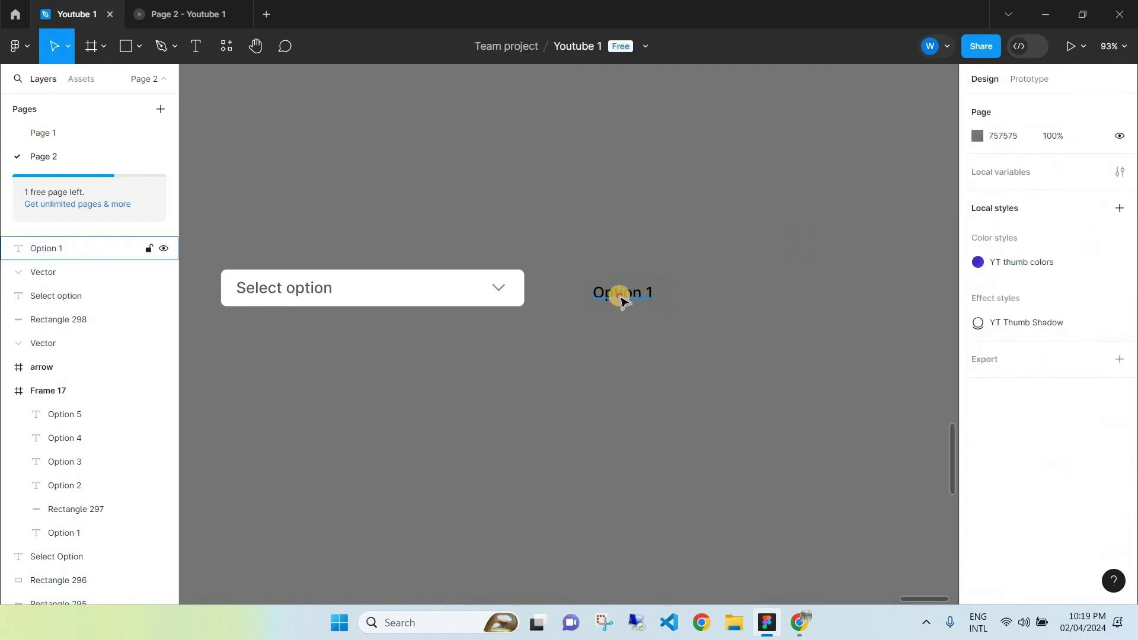
# Wrap the Option 1 text in an auto layout frame and review its padding settings.
pyautogui.click(623, 301)
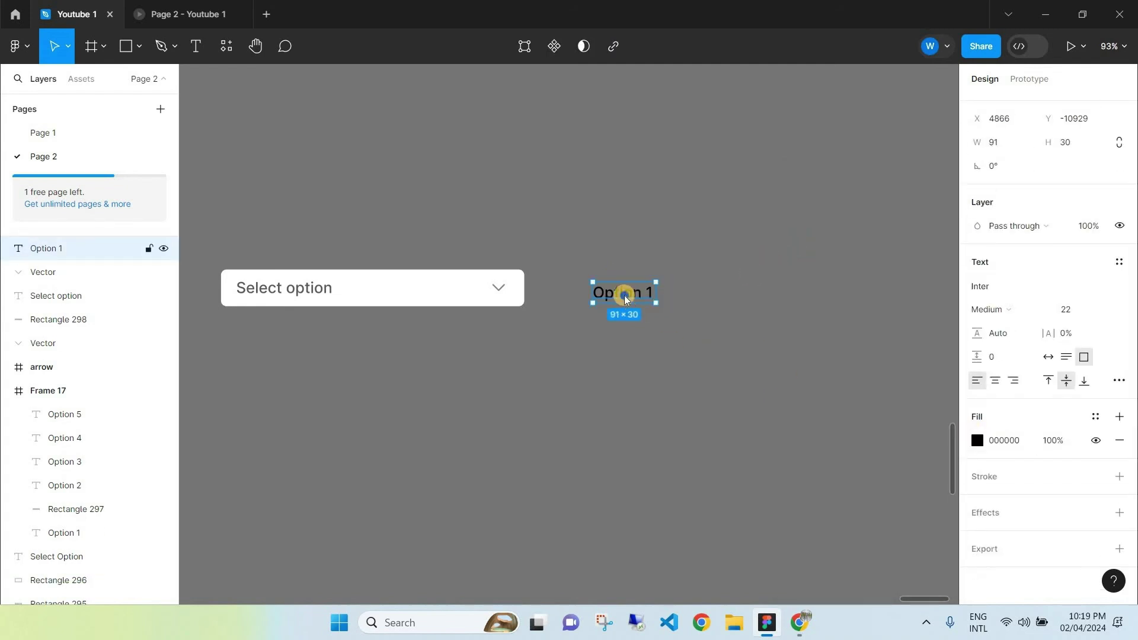
pyautogui.rightClick(621, 296)
pyautogui.click(655, 436)
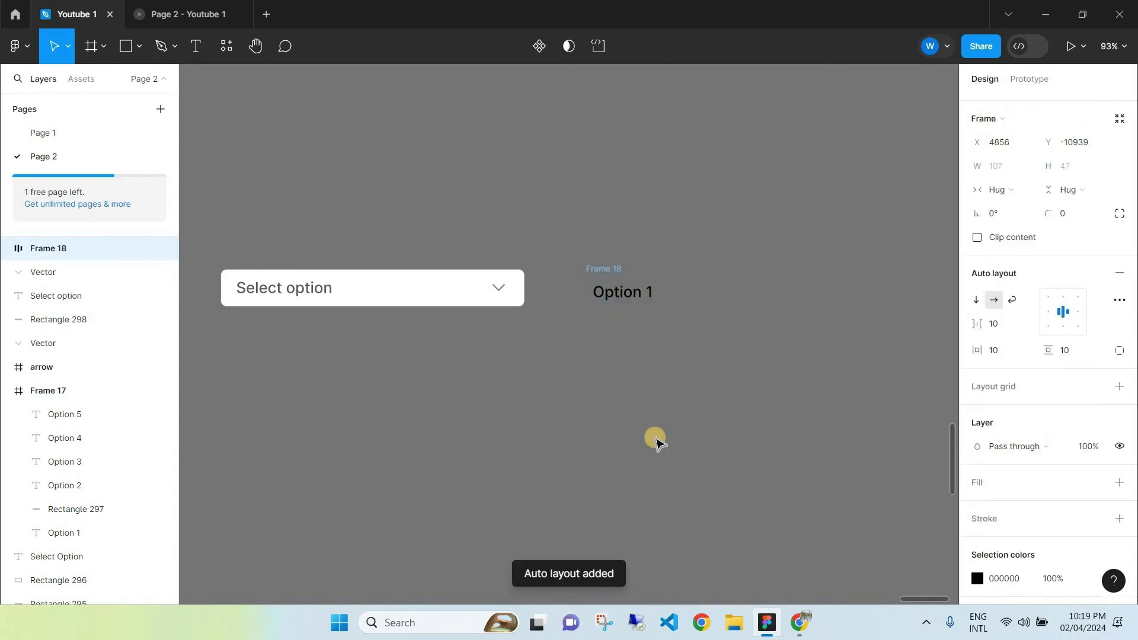
pyautogui.doubleClick(622, 293)
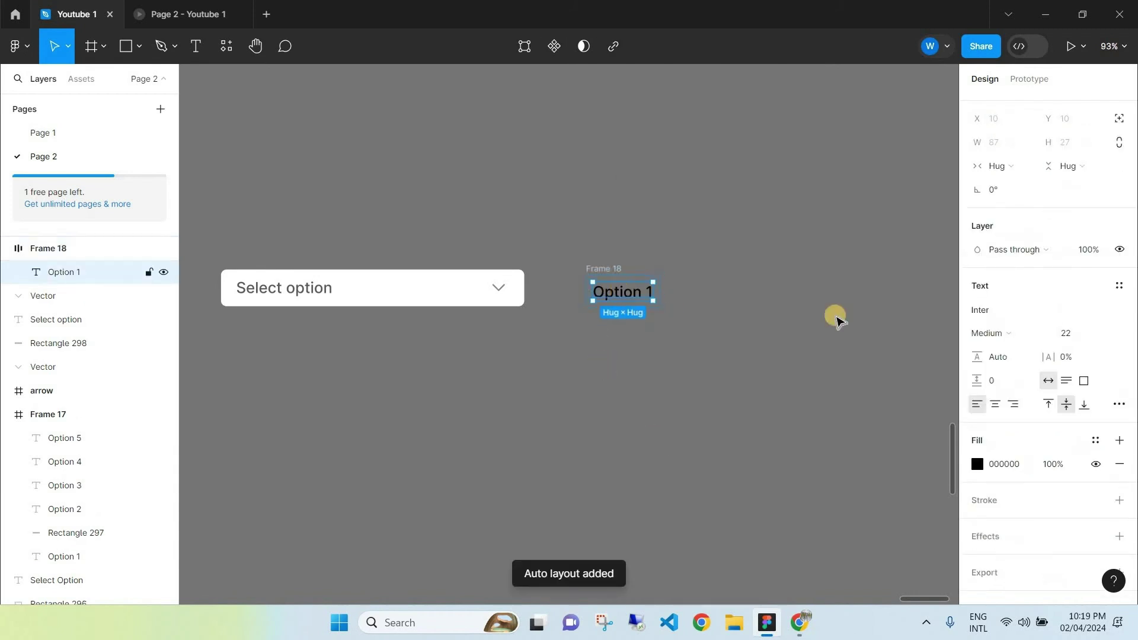
pyautogui.click(616, 269)
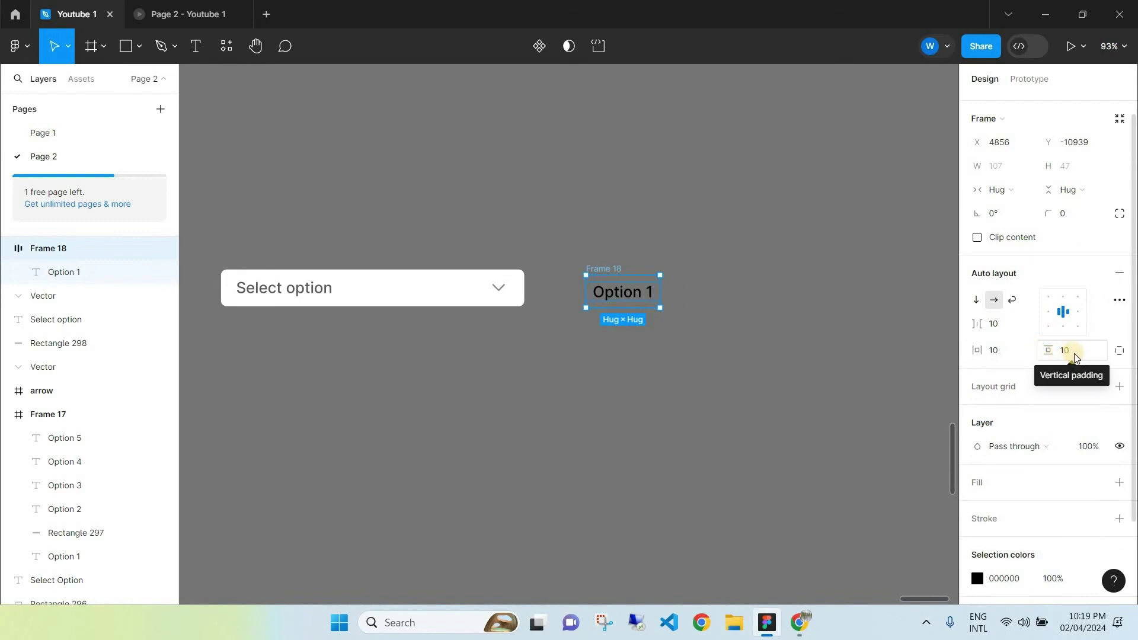
pyautogui.click(682, 318)
# Duplicate the Option 1 text to the right of its frame and wrap the copy in its own auto layout frame.
pyautogui.click(592, 294)
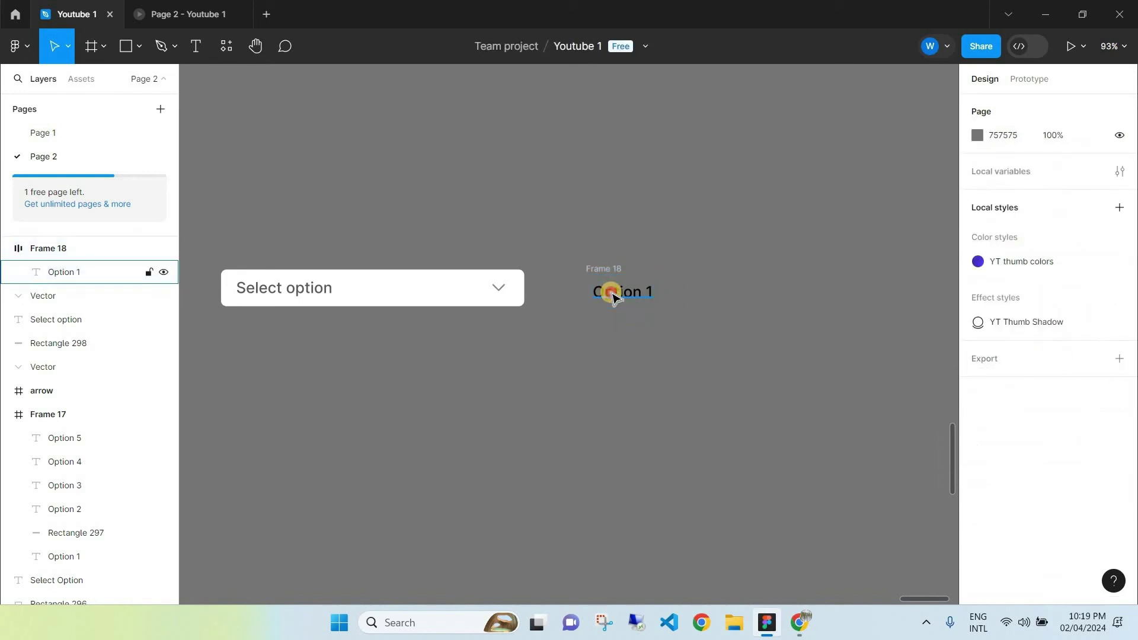
pyautogui.click(613, 295)
pyautogui.moveTo(613, 296); pyautogui.dragTo(724, 293)
pyautogui.click(767, 340)
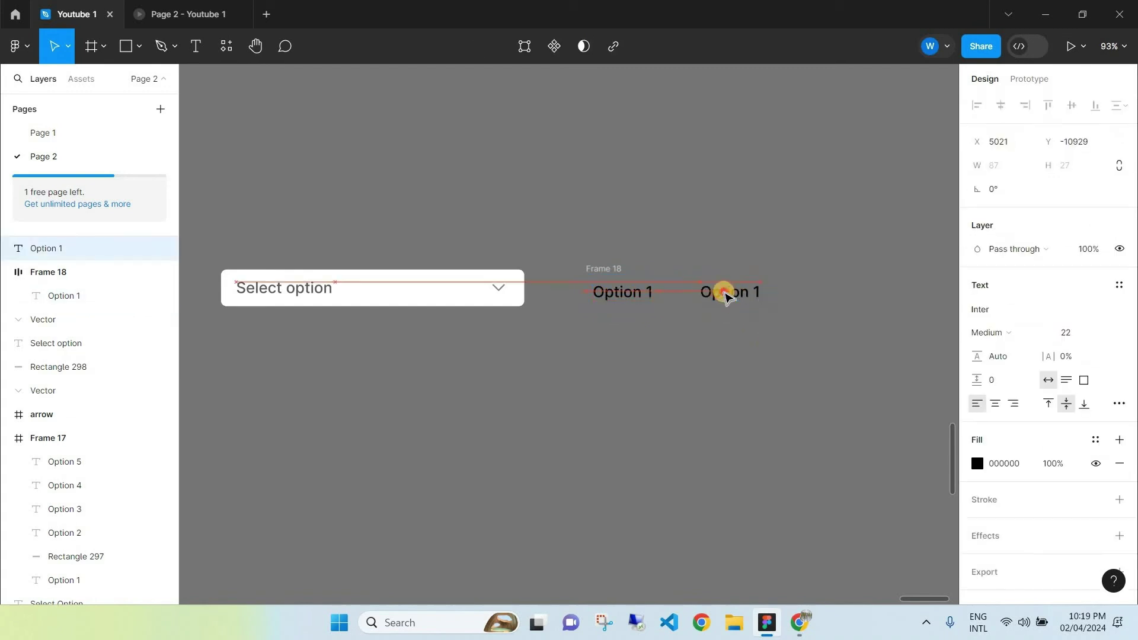
pyautogui.click(788, 323)
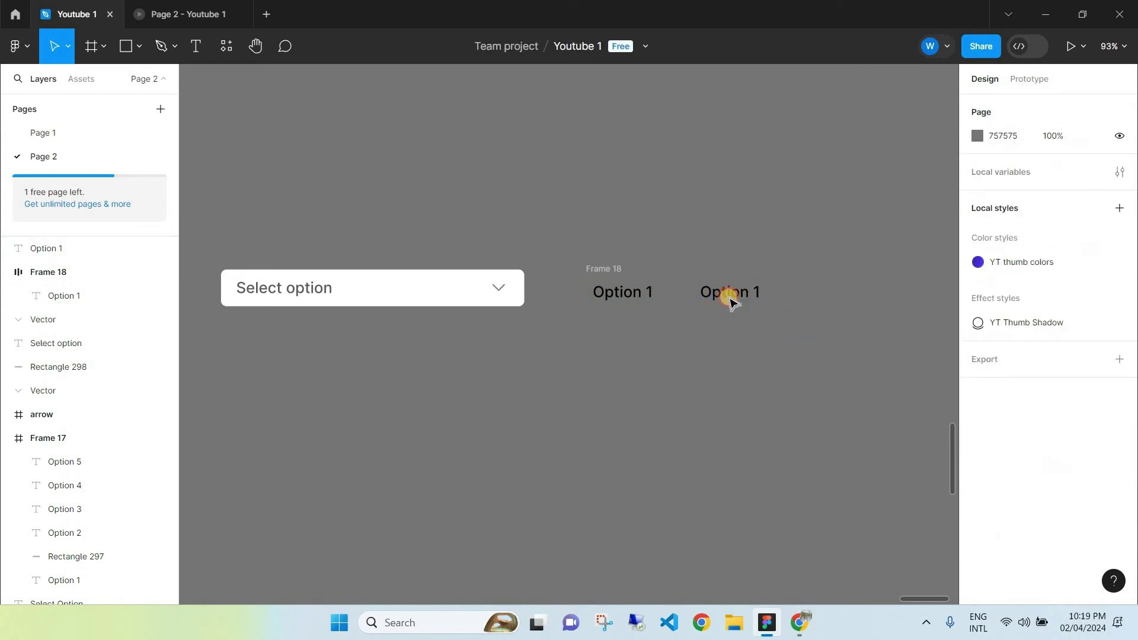
pyautogui.rightClick(718, 294)
pyautogui.click(763, 434)
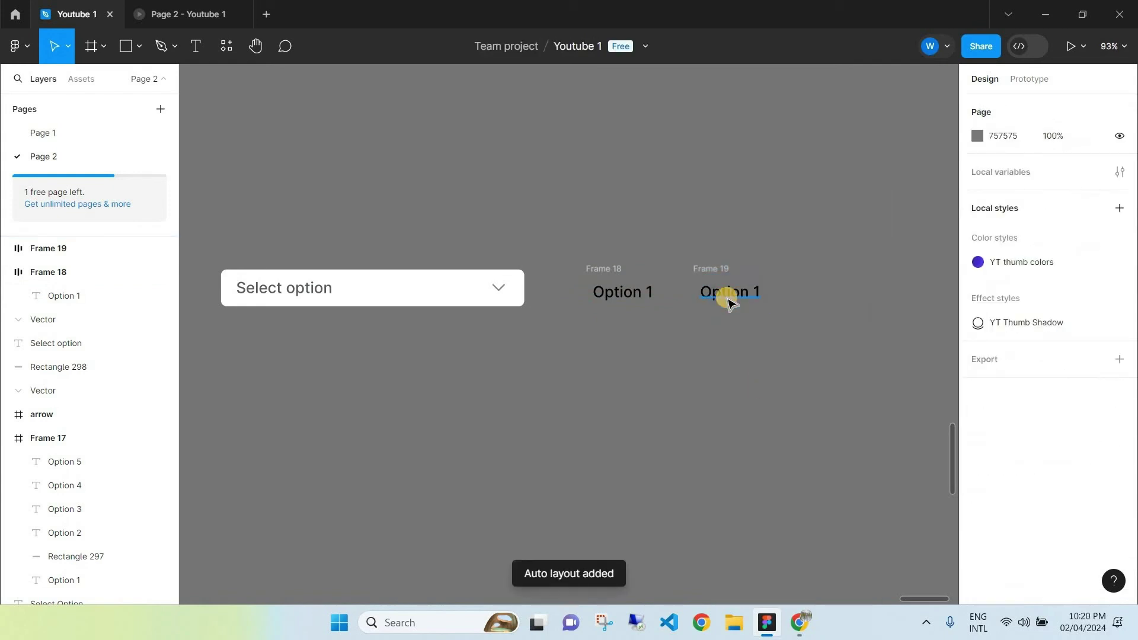
# Give the second Option 1 frame a blue fill, 558FFF.
pyautogui.click(729, 294)
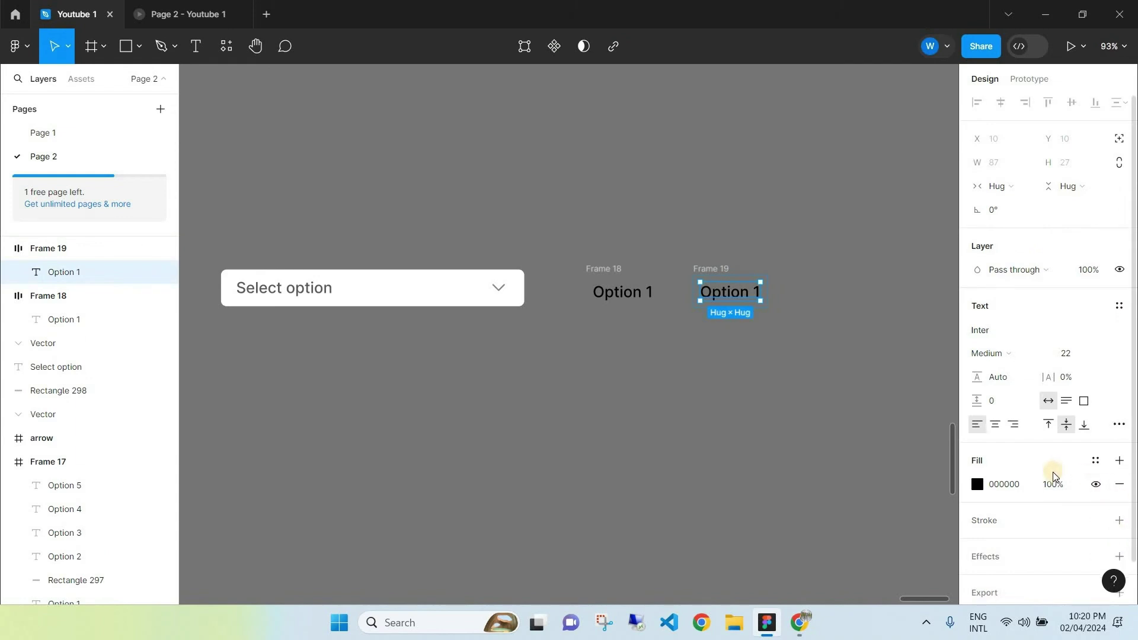
pyautogui.press('Escape')
pyautogui.scroll(-2, 1065, 442)
pyautogui.click(1119, 432)
pyautogui.click(977, 455)
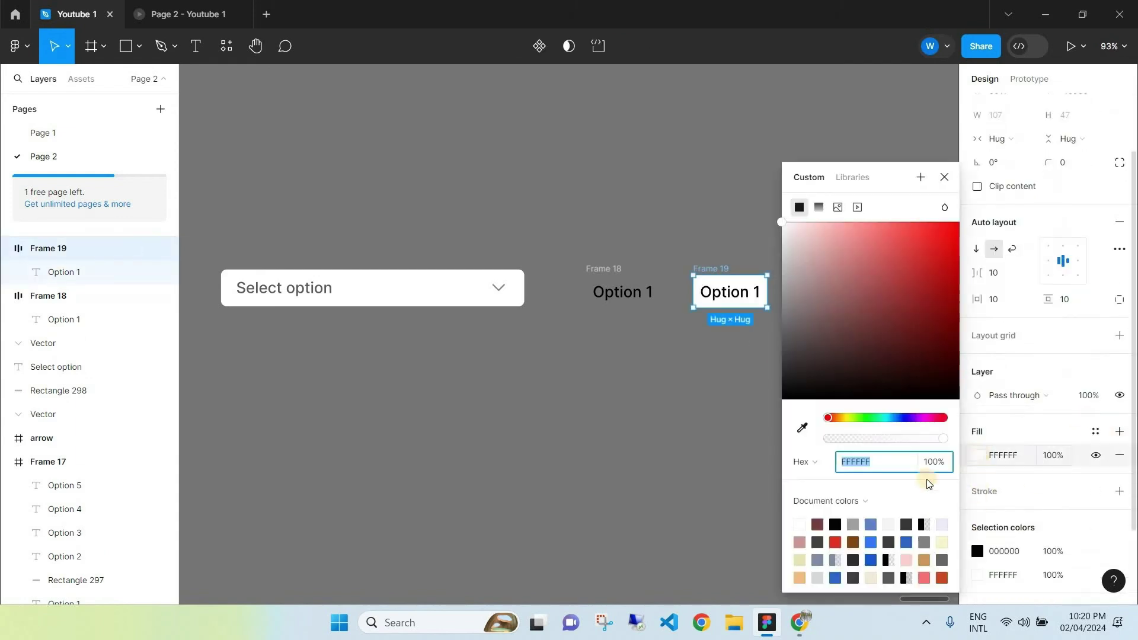
pyautogui.click(870, 542)
pyautogui.moveTo(896, 264)
pyautogui.mouseDown()
pyautogui.moveTo(912, 225)
pyautogui.moveTo(900, 223)
pyautogui.mouseUp()
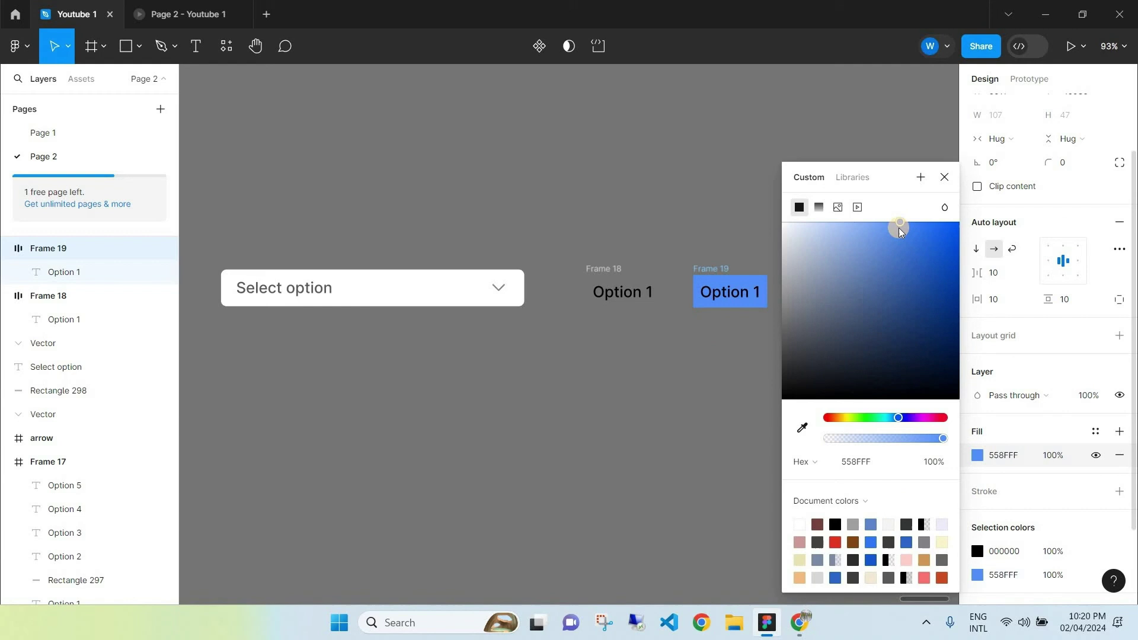
pyautogui.click(944, 177)
# Set the text in the blue Option 1 frame to white, FFFFFF.
pyautogui.doubleClick(730, 291)
pyautogui.scroll(3, 706, 311)
pyautogui.click(977, 486)
pyautogui.click(891, 267)
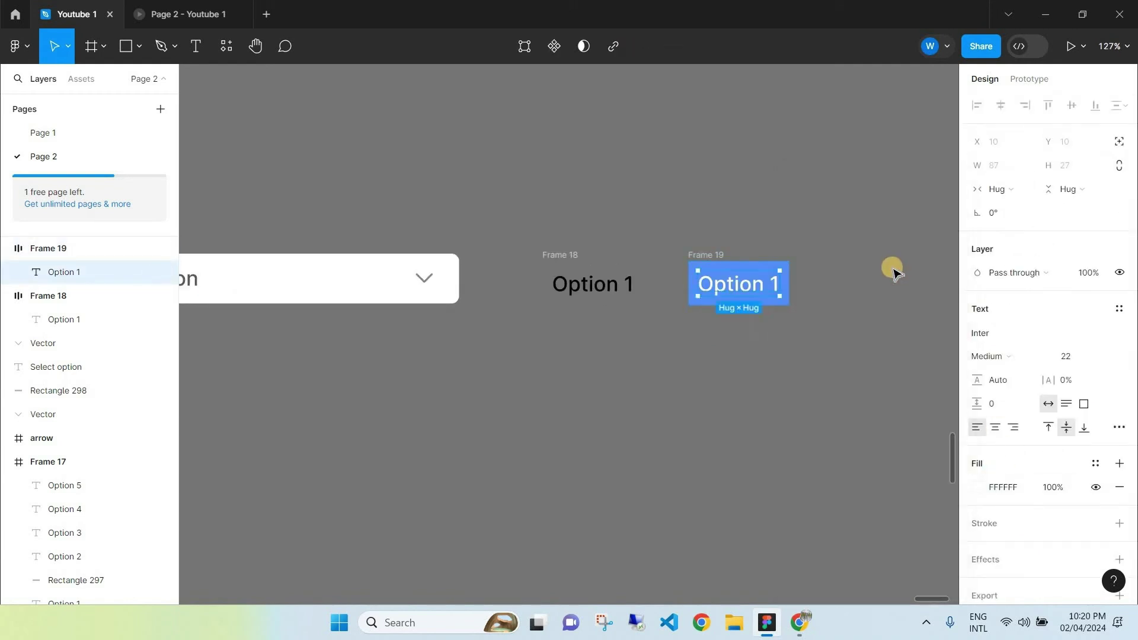
pyautogui.click(609, 303)
pyautogui.click(686, 338)
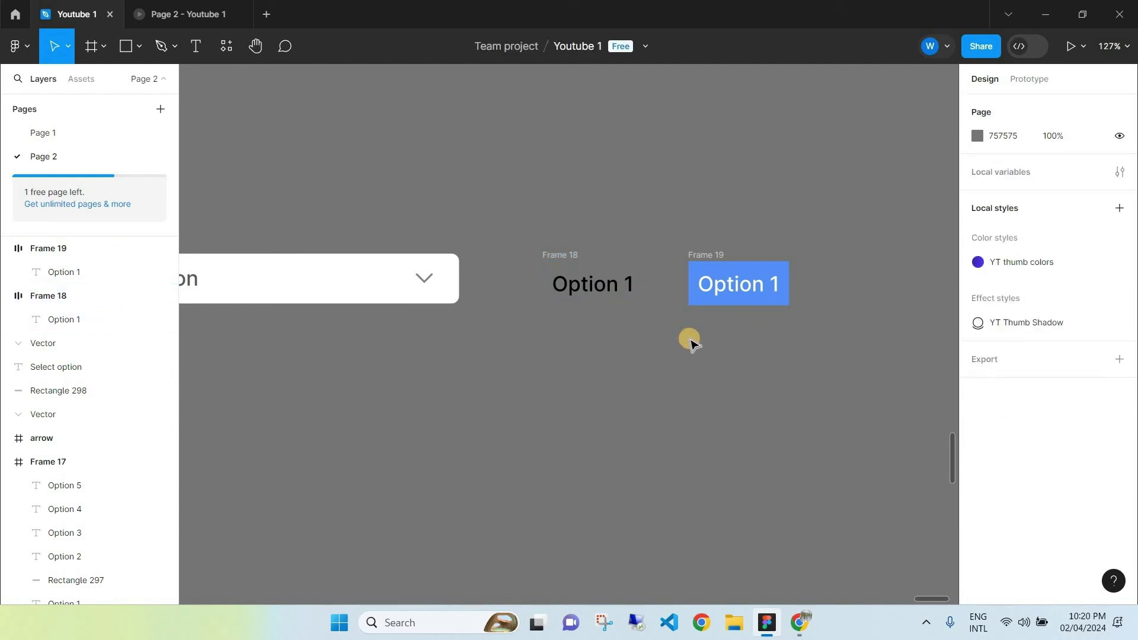
# Combine the plain and blue Option 1 frames into one component set.
pyautogui.click(551, 253)
pyautogui.keyDown('shift'); pyautogui.click(711, 253); pyautogui.keyUp('shift')
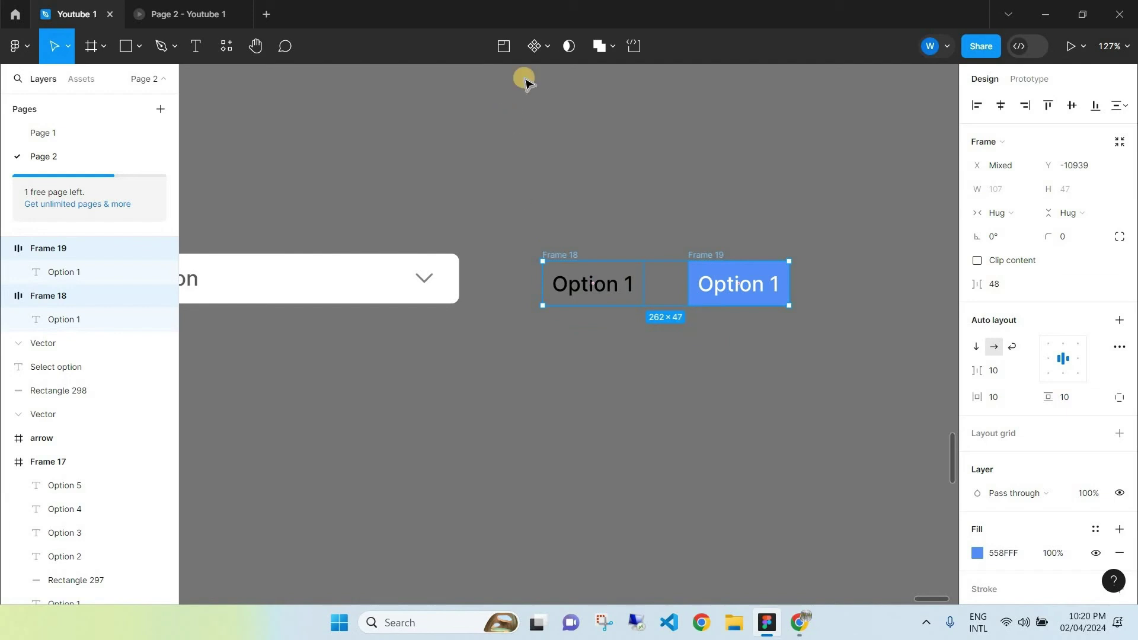
pyautogui.click(546, 52)
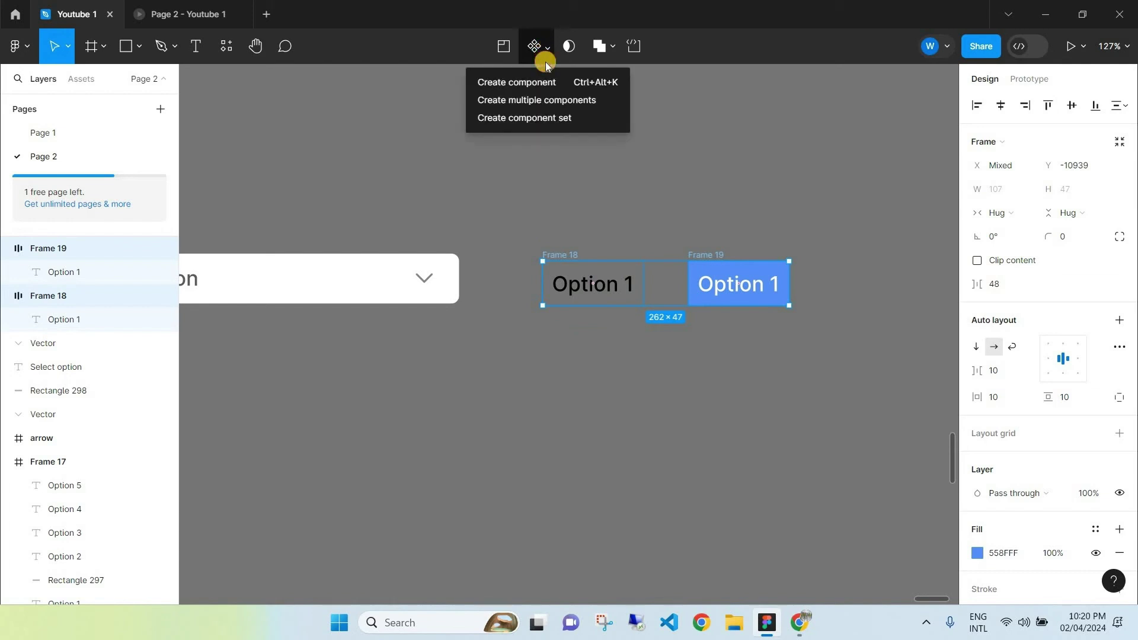
pyautogui.click(546, 124)
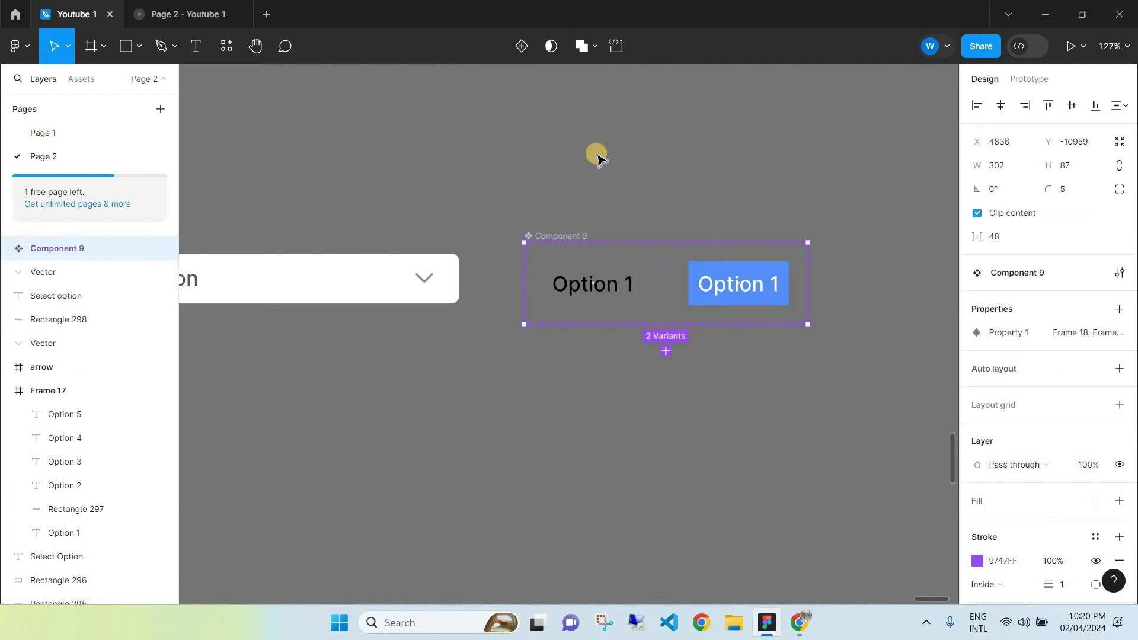
pyautogui.click(789, 191)
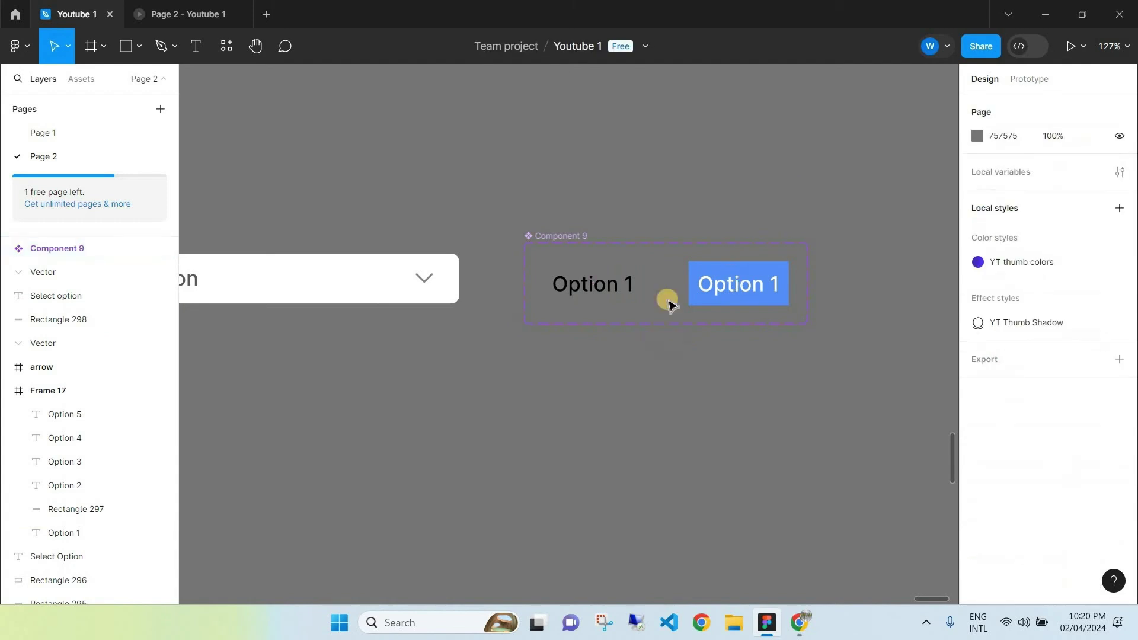
# Add a prototype interaction from the plain Option 1 variant that changes to the blue variant while hovering.
pyautogui.click(624, 293)
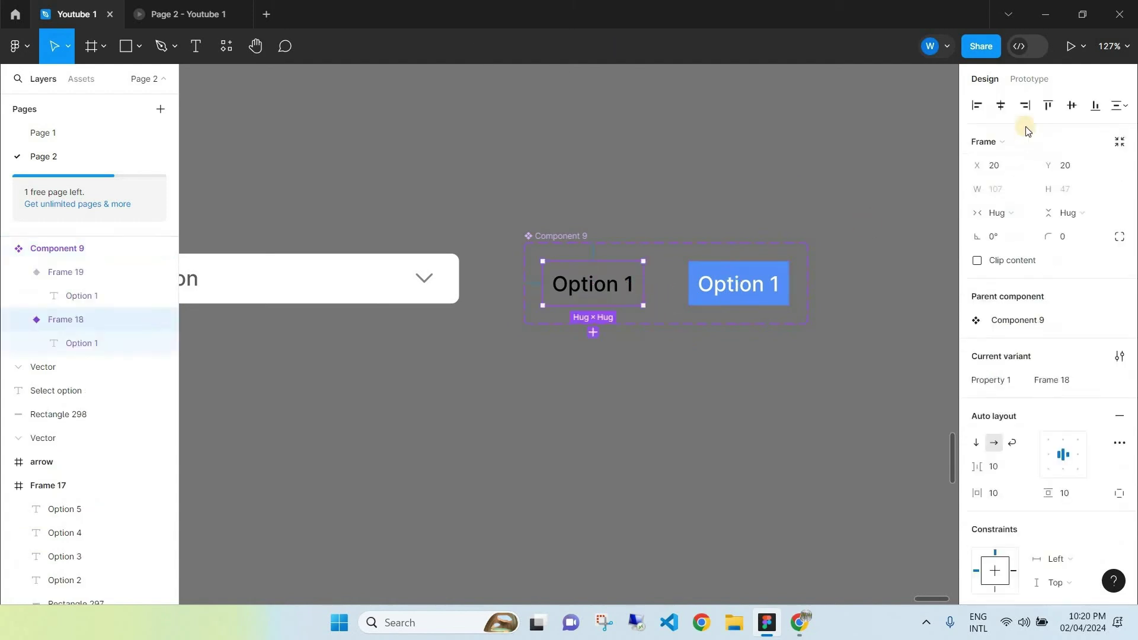
pyautogui.click(1027, 78)
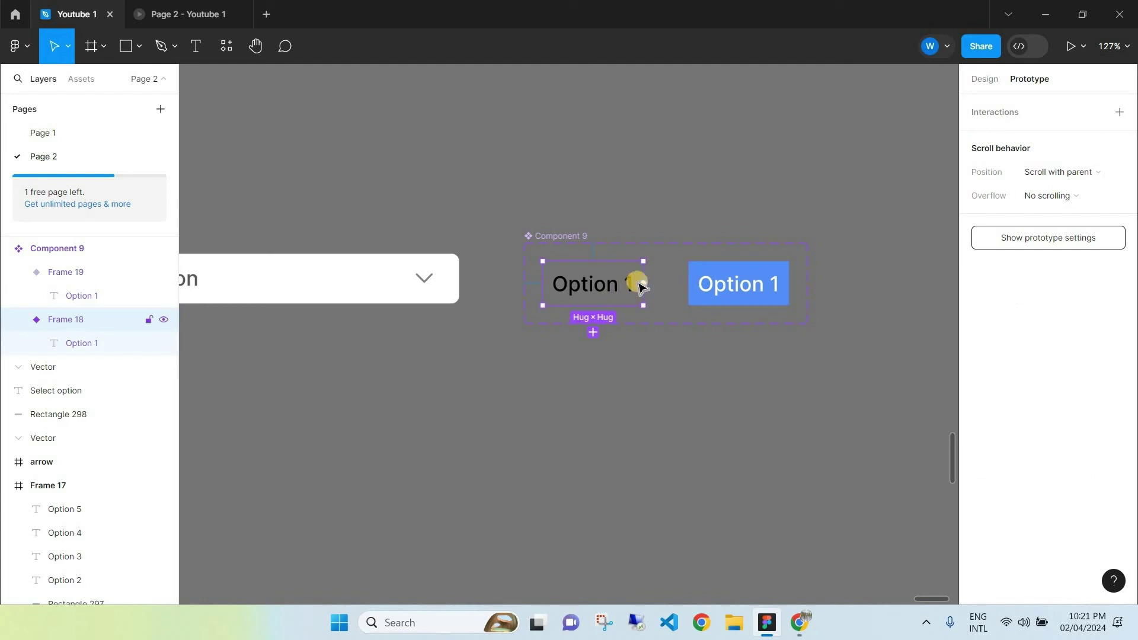
pyautogui.moveTo(650, 292); pyautogui.dragTo(700, 298)
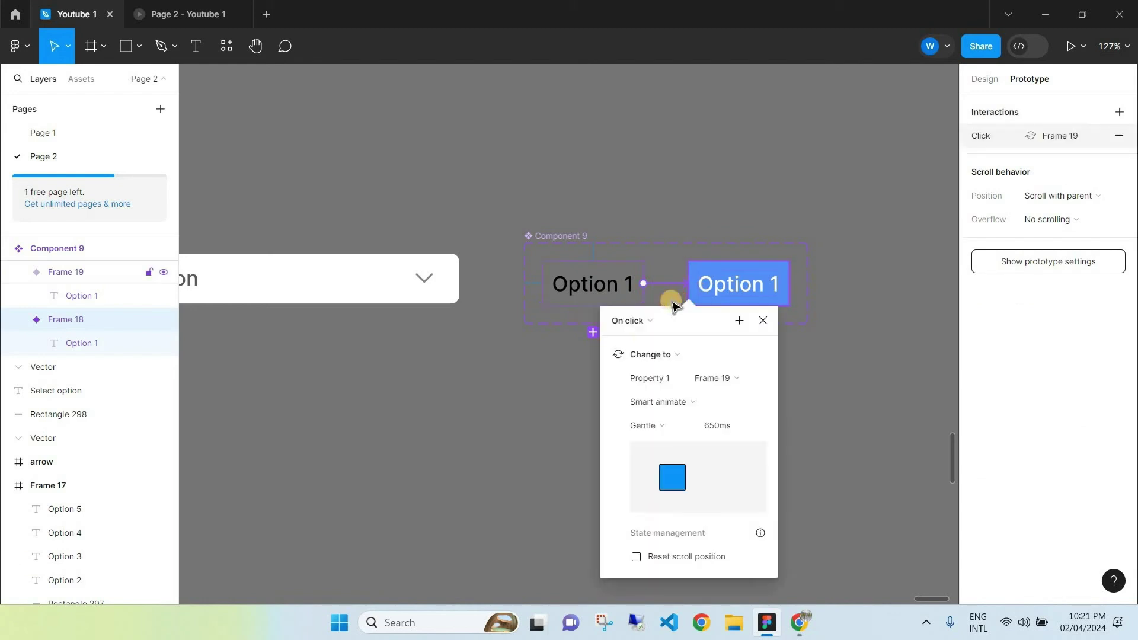
pyautogui.click(638, 321)
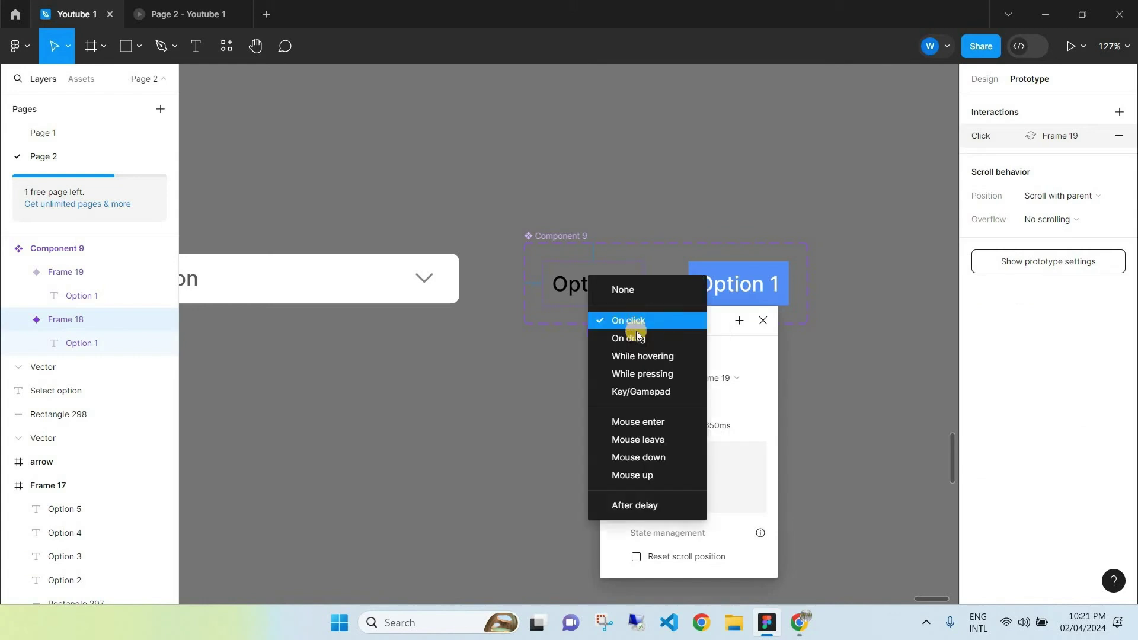
pyautogui.click(648, 359)
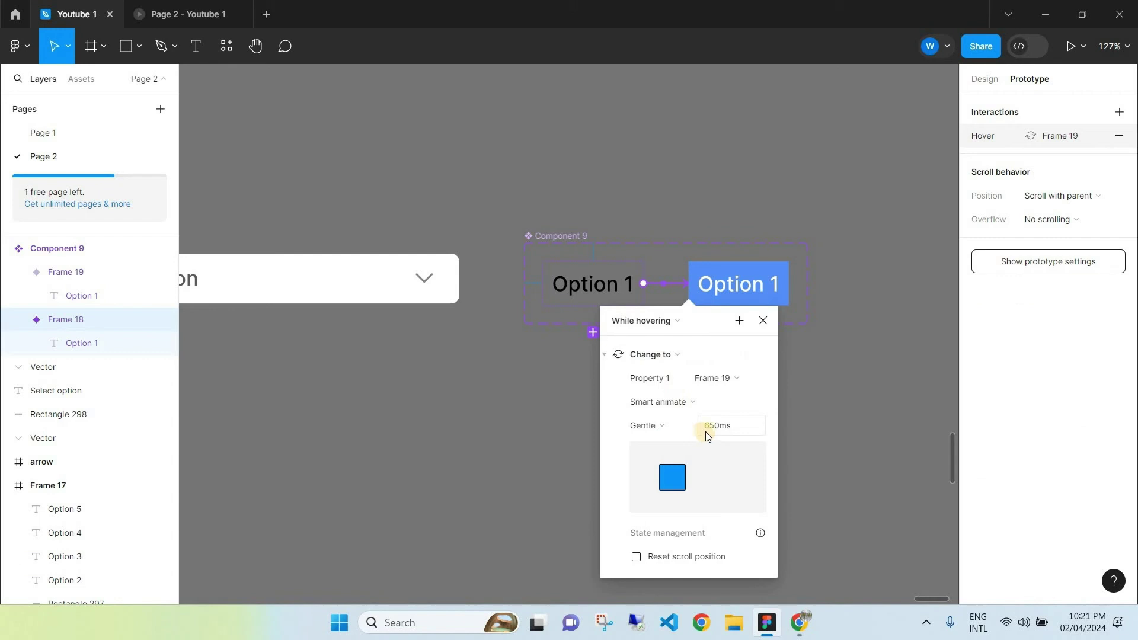
# Add a return interaction from the blue Option 1 variant that changes to the plain variant on mouse leave.
pyautogui.click(739, 305)
pyautogui.moveTo(739, 306); pyautogui.dragTo(599, 305)
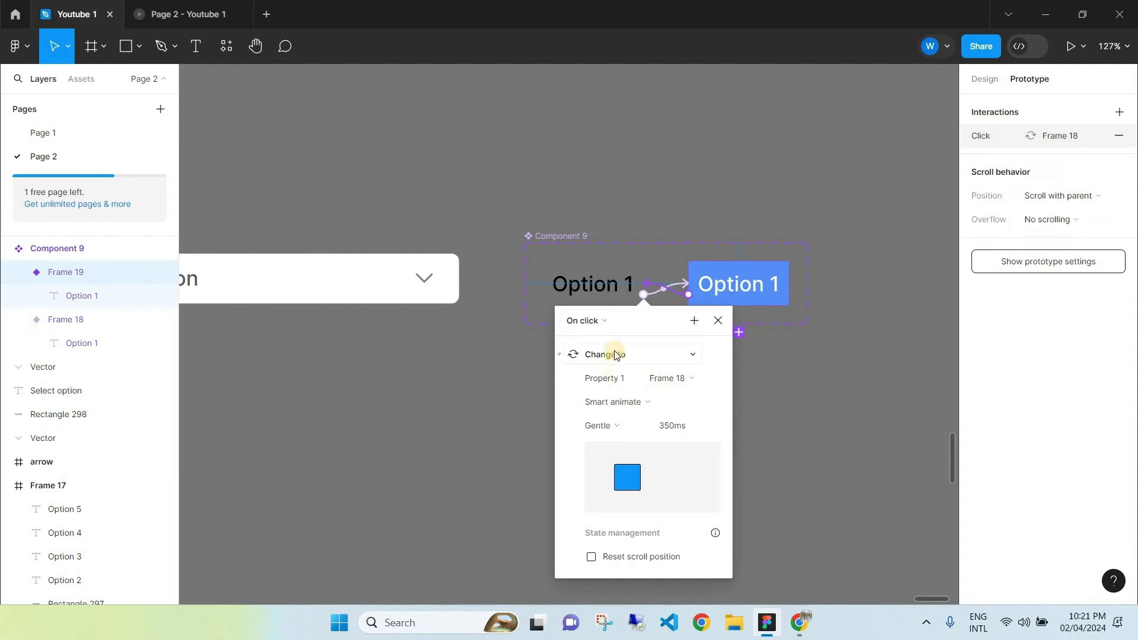
pyautogui.click(595, 322)
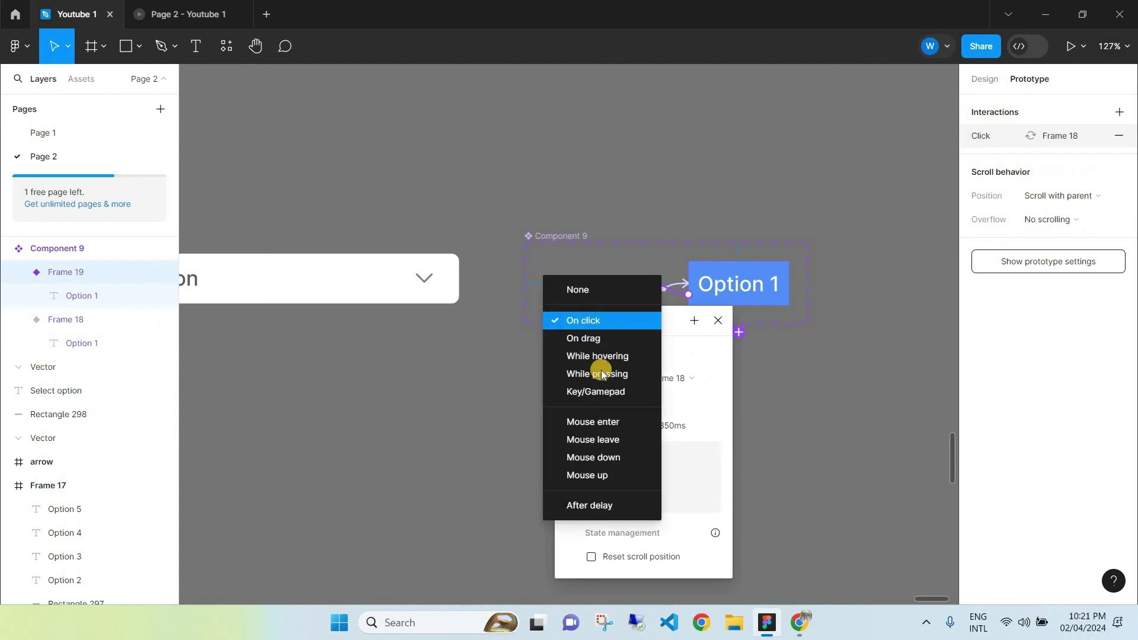
pyautogui.click(612, 442)
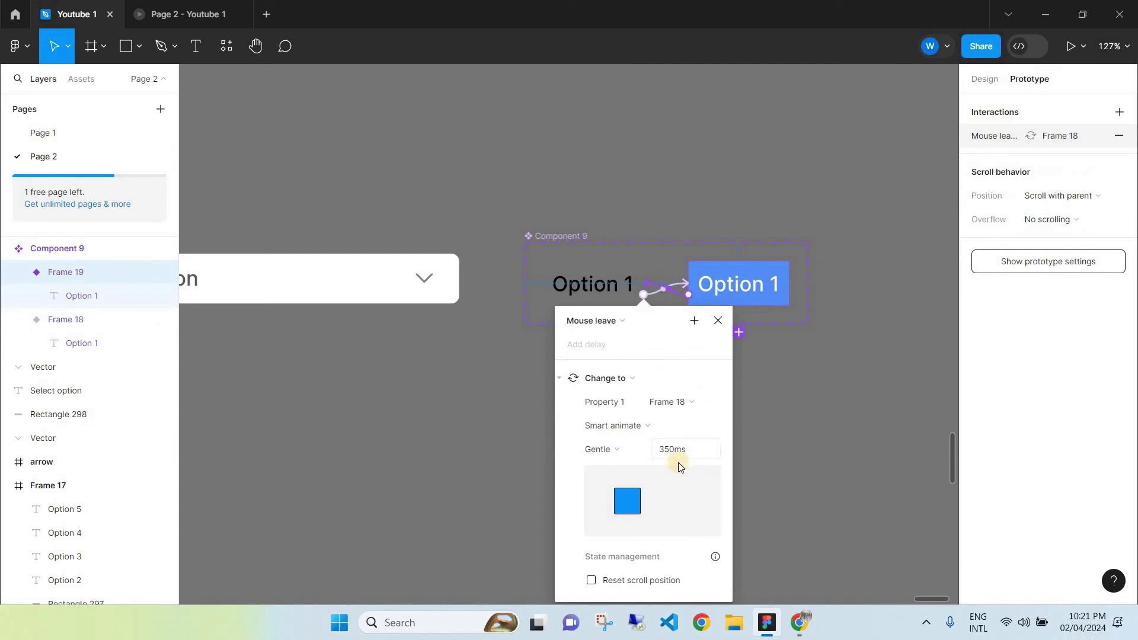
pyautogui.click(799, 436)
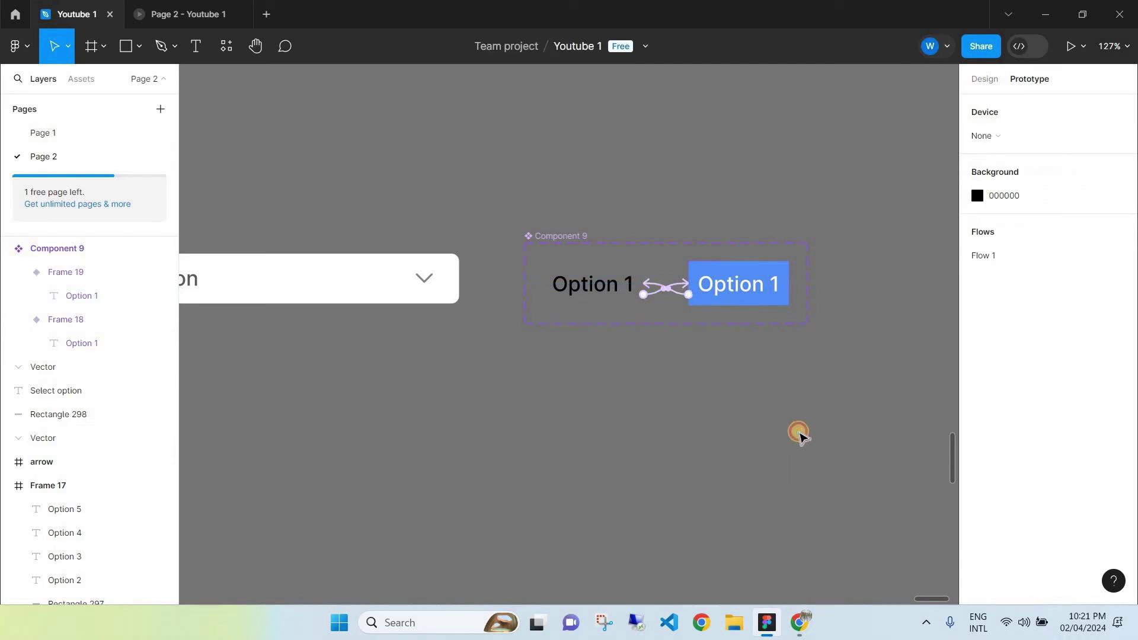
# Move the Select option field below the option component set and place an Option 1 instance inside the TEST Section frame.
pyautogui.scroll(-3, 735, 280)
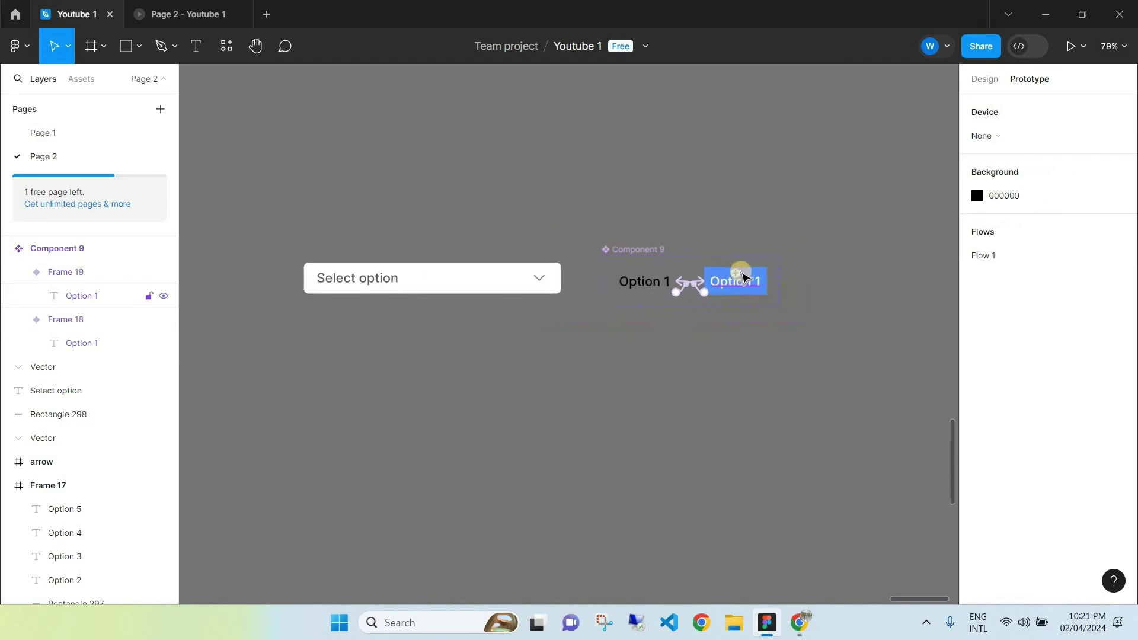
pyautogui.scroll(-3, 743, 277)
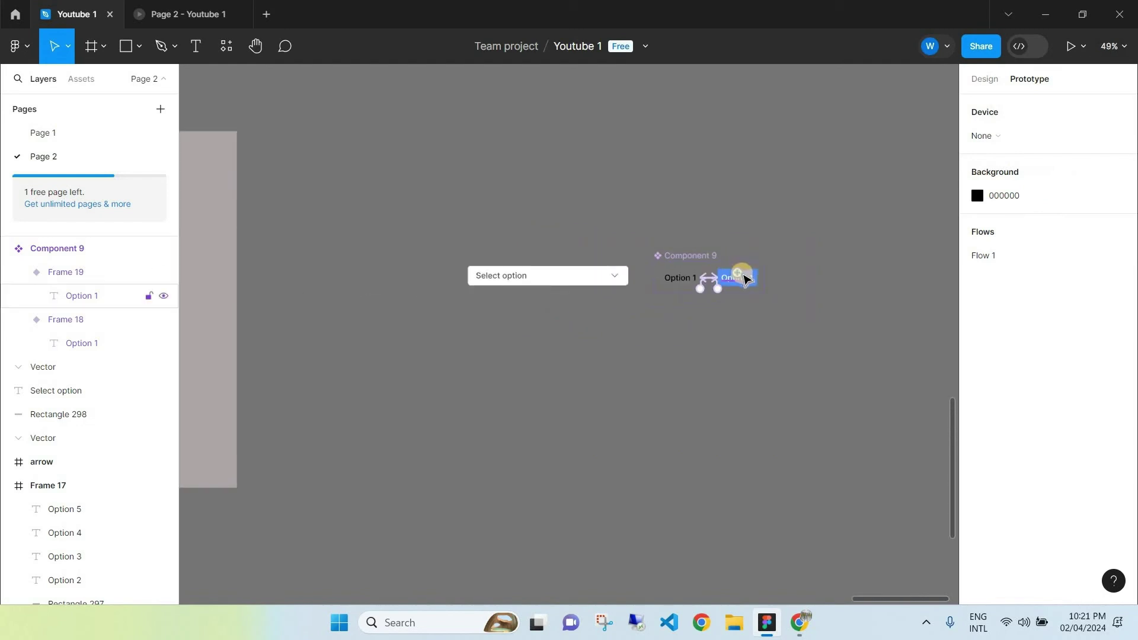
pyautogui.hotkey('ctrl', 'z')
pyautogui.hotkey('ctrl', 'z')
pyautogui.hotkey('ctrl', 'z')
pyautogui.click(81, 84)
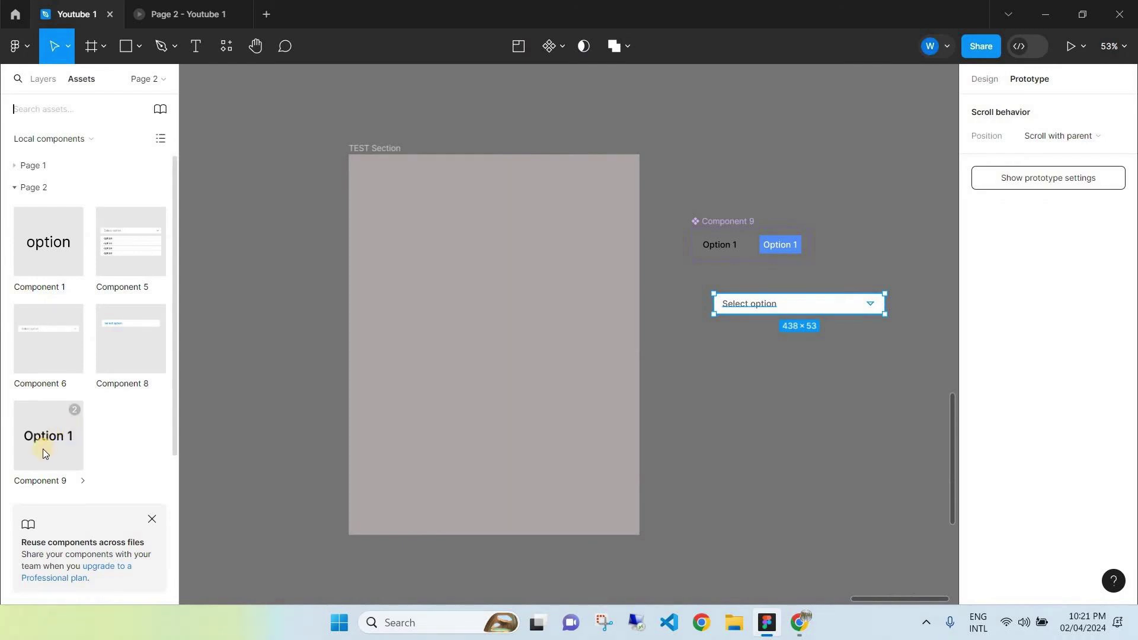
pyautogui.moveTo(177, 469); pyautogui.dragTo(502, 279)
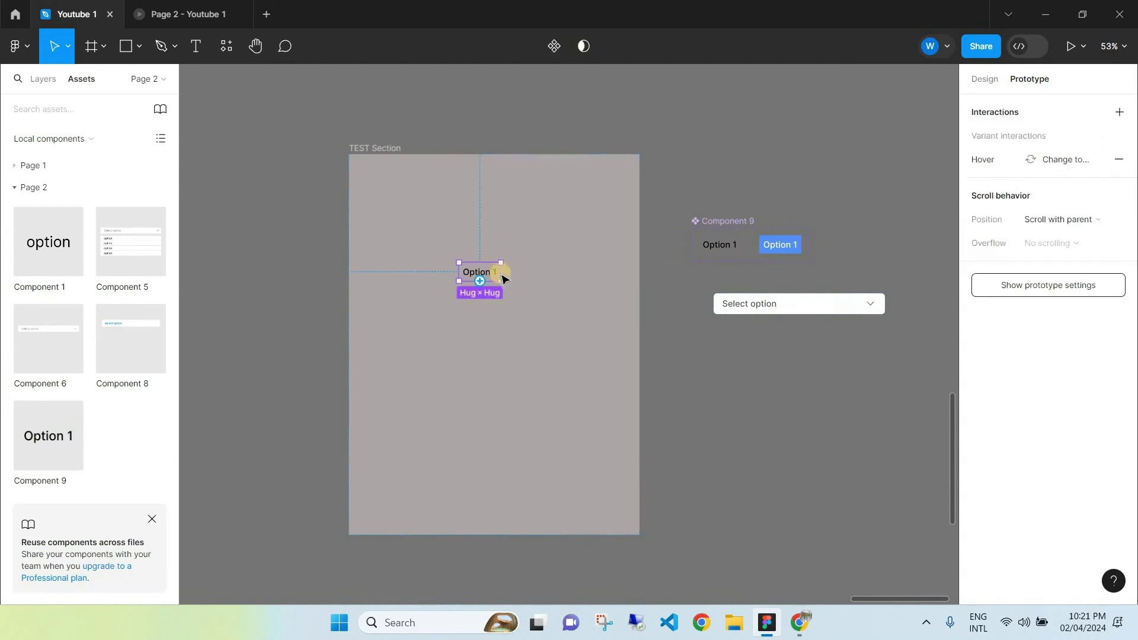
pyautogui.click(548, 289)
pyautogui.click(372, 146)
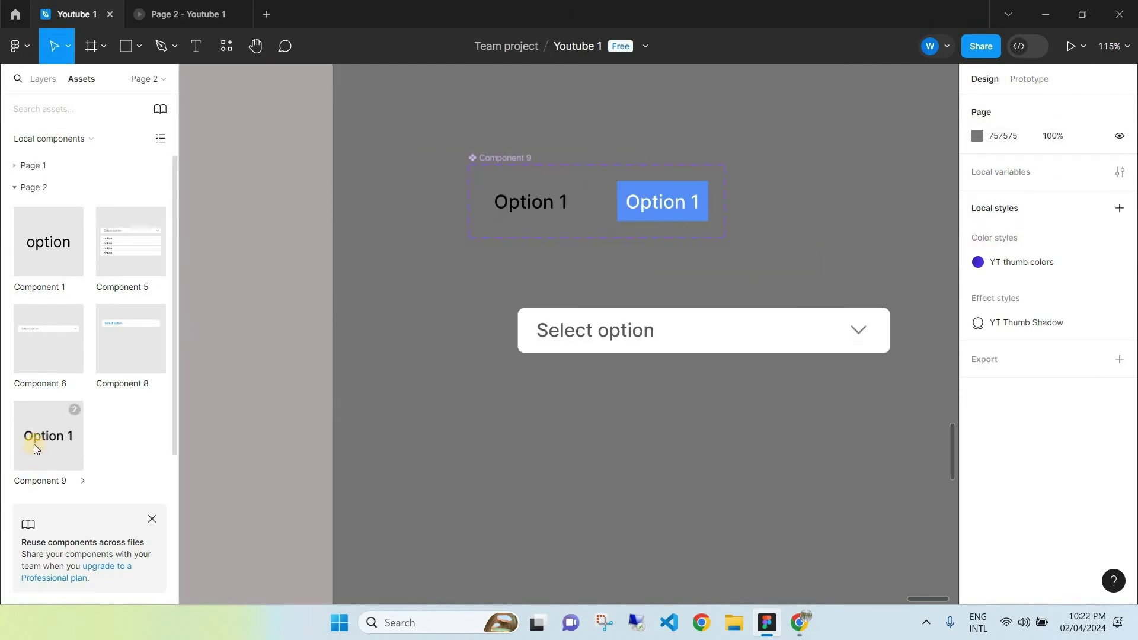
# Place an Option 1 instance directly beneath the Select option field and widen it to 438 to match the field.
pyautogui.moveTo(551, 433); pyautogui.dragTo(538, 413)
pyautogui.scroll(-1, 625, 409)
pyautogui.scroll(5, 533, 406)
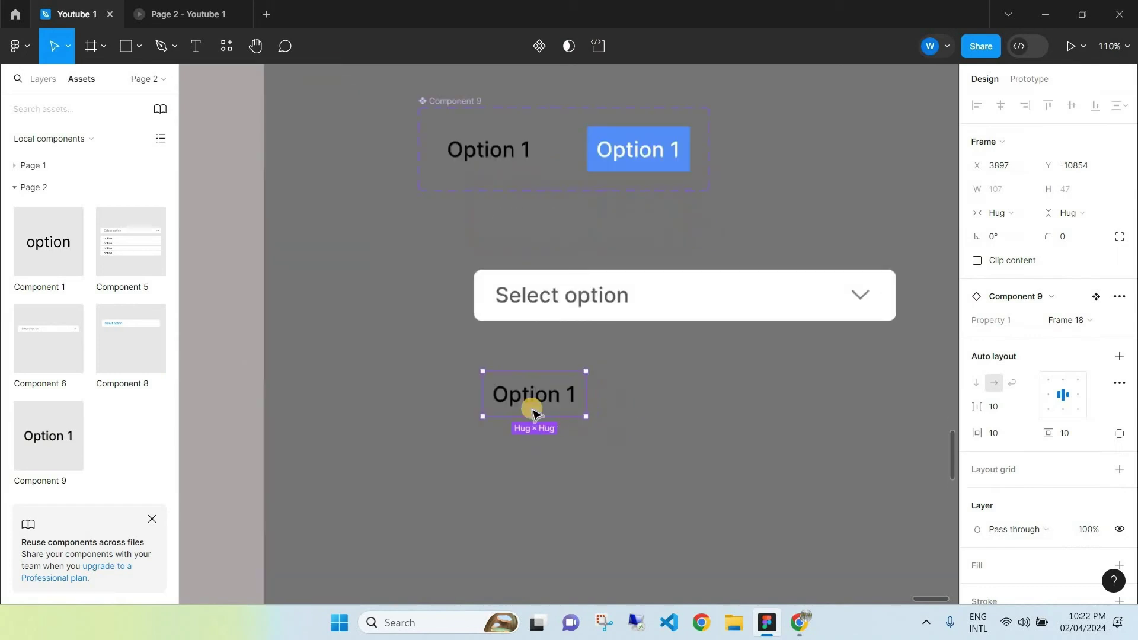
pyautogui.moveTo(547, 399); pyautogui.dragTo(796, 326)
pyautogui.scroll(-4, 537, 329)
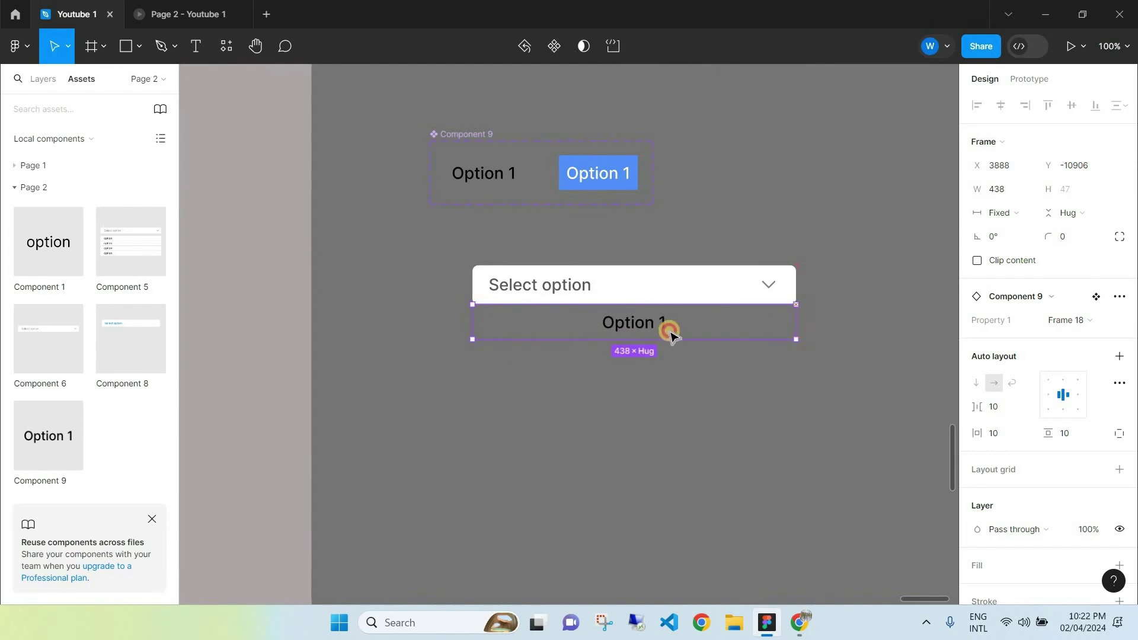
# Left-align the text in the widened Option 1 instance and set its horizontal padding to 24.
pyautogui.click(1048, 394)
pyautogui.scroll(5, 475, 322)
pyautogui.scroll(-4, 584, 313)
pyautogui.moveTo(976, 433); pyautogui.dragTo(1005, 435)
pyautogui.scroll(-2, 583, 279)
pyautogui.scroll(2, 531, 371)
# Duplicate the Option 1 row downward until five rows are stacked under the select field.
pyautogui.click(523, 353)
pyautogui.moveTo(523, 353); pyautogui.dragTo(528, 432)
pyautogui.scroll(-2, 539, 432)
pyautogui.scroll(-1, 551, 432)
pyautogui.moveTo(508, 376); pyautogui.dragTo(512, 413)
# Change the text of the four copied rows to Option 2, Option 3, Option 4 and Option 5.
pyautogui.scroll(5, 528, 338)
pyautogui.doubleClick(528, 338)
pyautogui.doubleClick(541, 338)
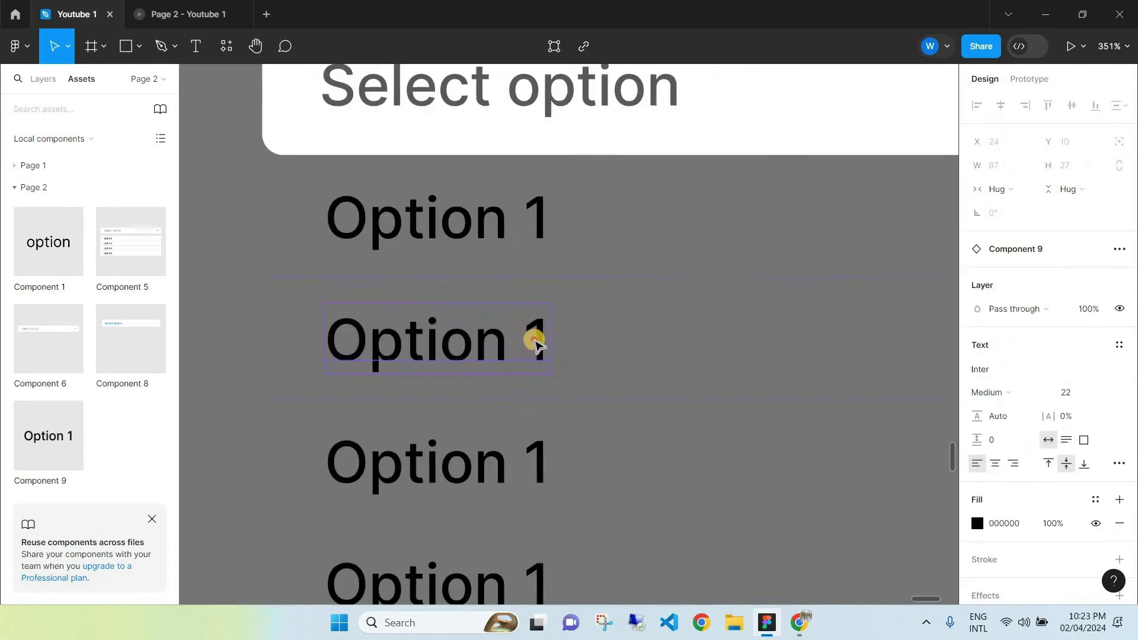
pyautogui.write('2')
pyautogui.doubleClick(544, 460)
pyautogui.doubleClick(544, 460)
pyautogui.write('3')
pyautogui.scroll(-5, 550, 273)
pyautogui.doubleClick(550, 420)
pyautogui.write('4')
pyautogui.doubleClick(545, 473)
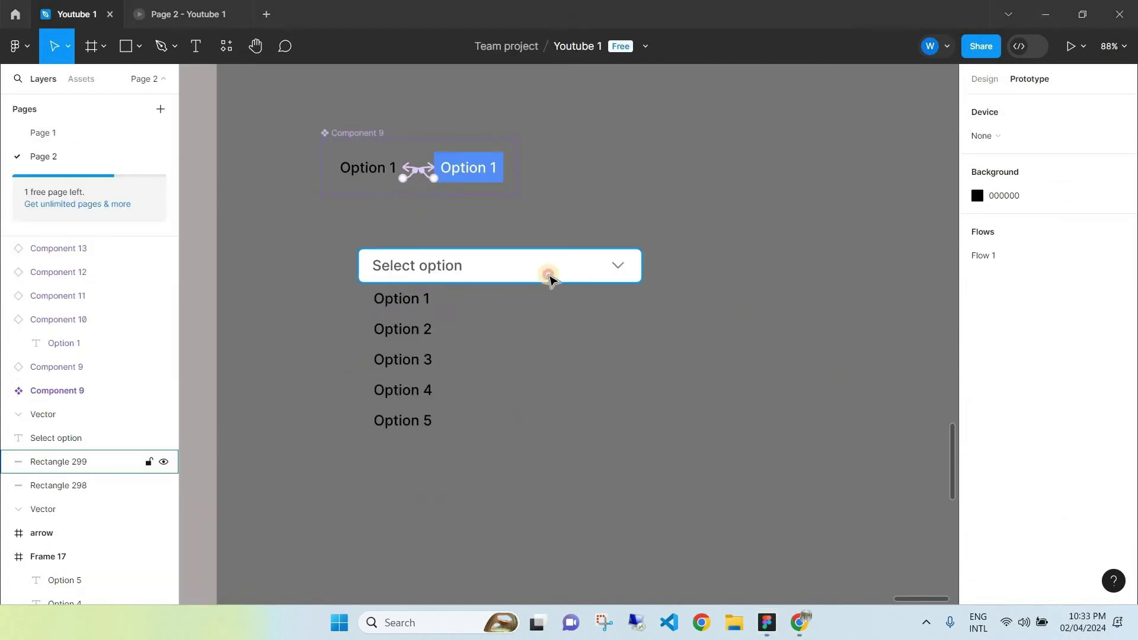
# Duplicate the field's white rectangle below the list, enlarge it as a list background, and move the five option rows onto it.
pyautogui.click(548, 277)
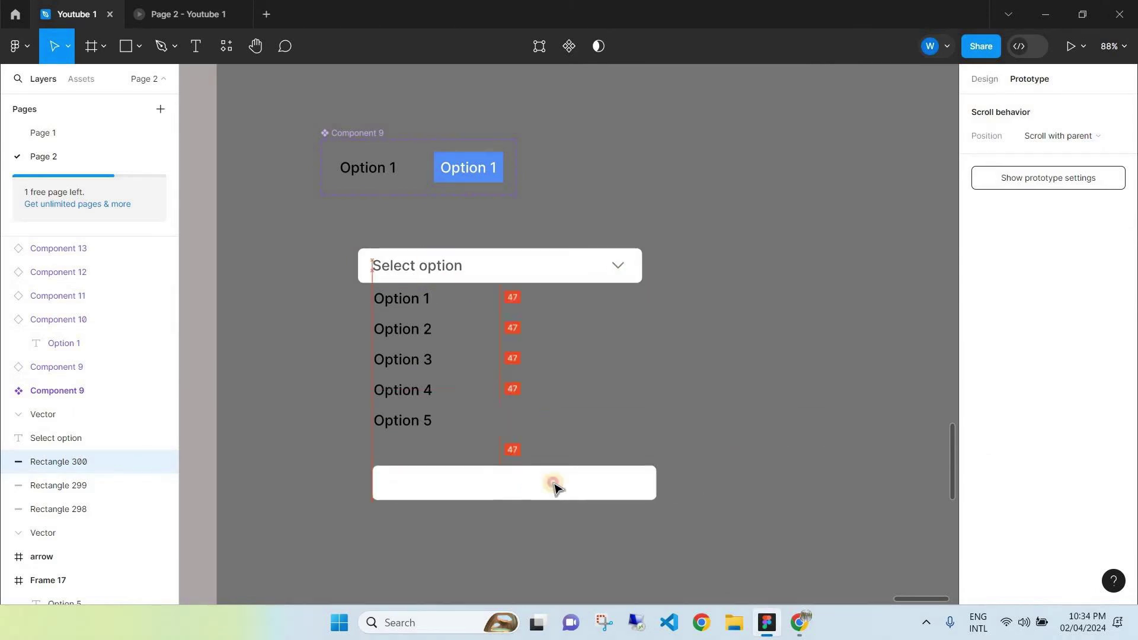
pyautogui.scroll(-3, 553, 510)
pyautogui.click(432, 230)
pyautogui.keyDown('shift'); pyautogui.click(426, 299); pyautogui.keyUp('shift')
pyautogui.moveTo(425, 299); pyautogui.dragTo(444, 499)
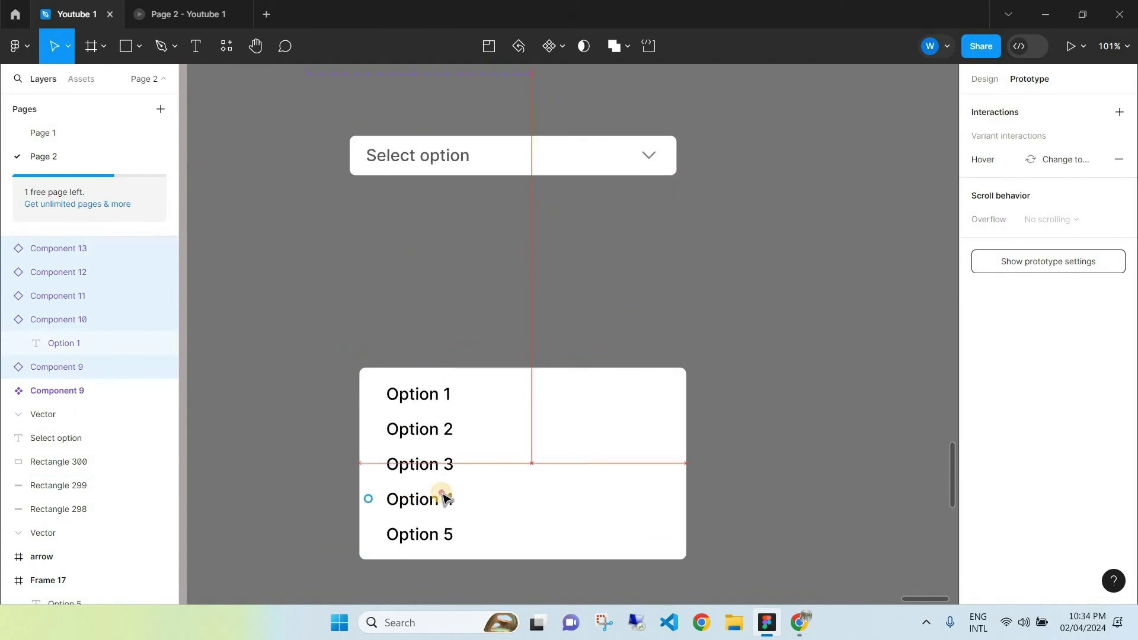
# Wrap the five option rows in an auto layout frame.
pyautogui.rightClick(422, 468)
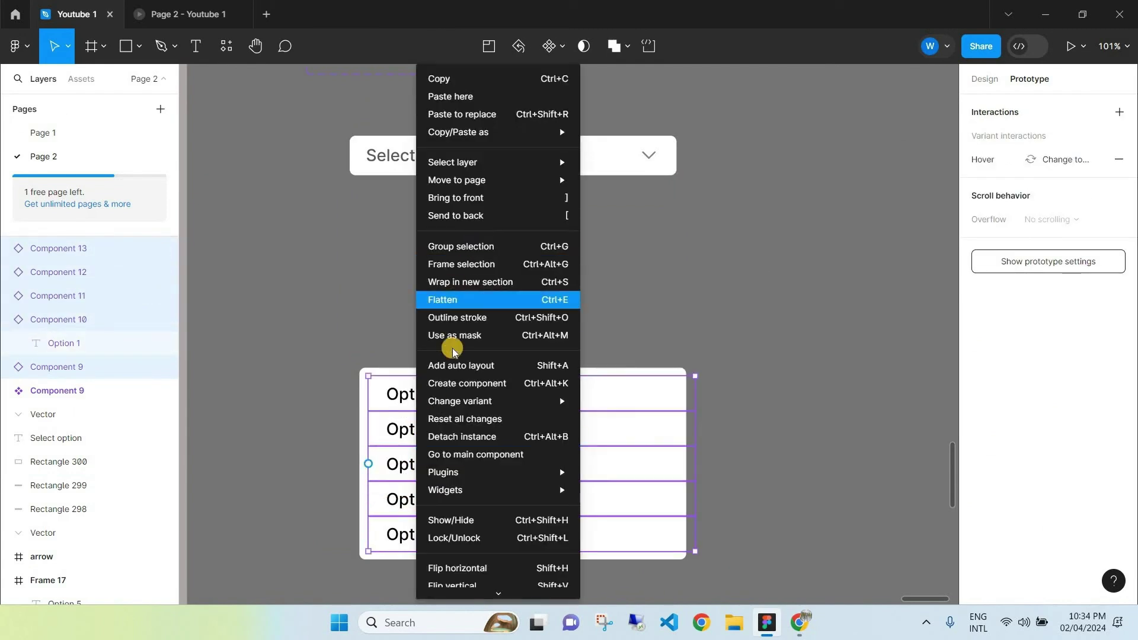
pyautogui.click(461, 365)
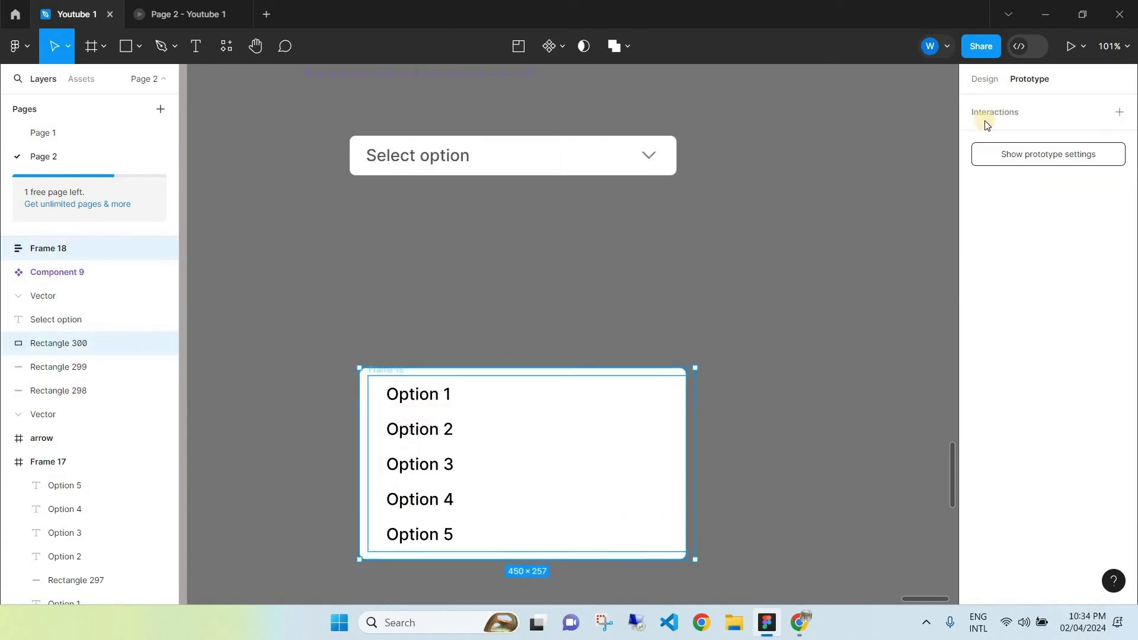
pyautogui.click(984, 79)
pyautogui.click(821, 223)
# Duplicate the Select option field to its right and position the option list beneath the copy.
pyautogui.moveTo(821, 223); pyautogui.dragTo(596, 421)
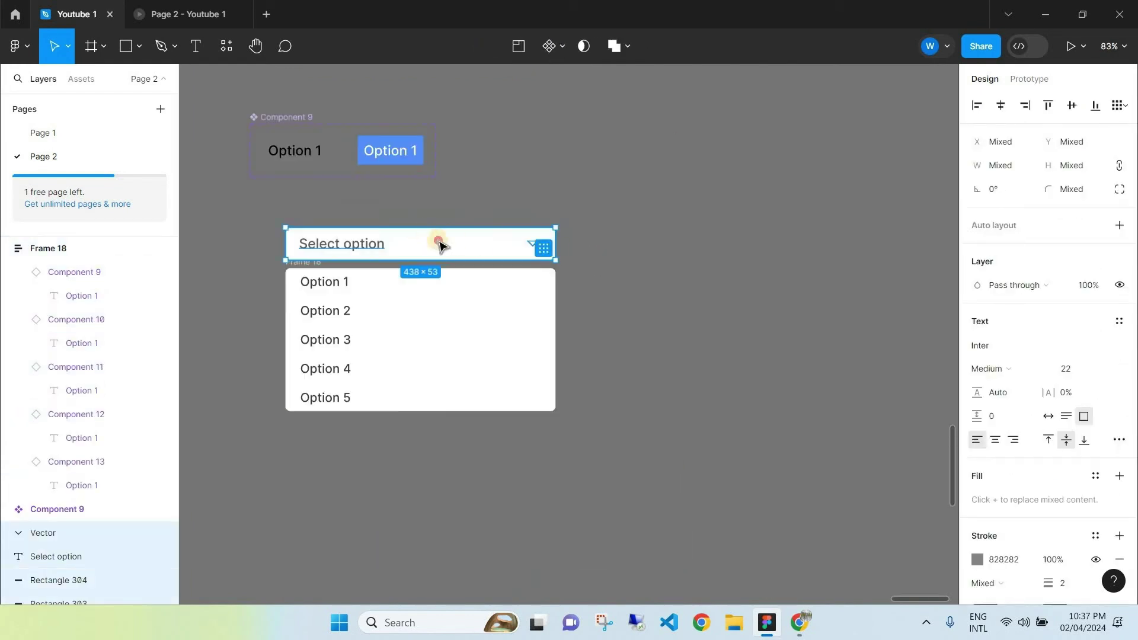
pyautogui.moveTo(438, 244); pyautogui.dragTo(729, 243)
pyautogui.click(742, 332)
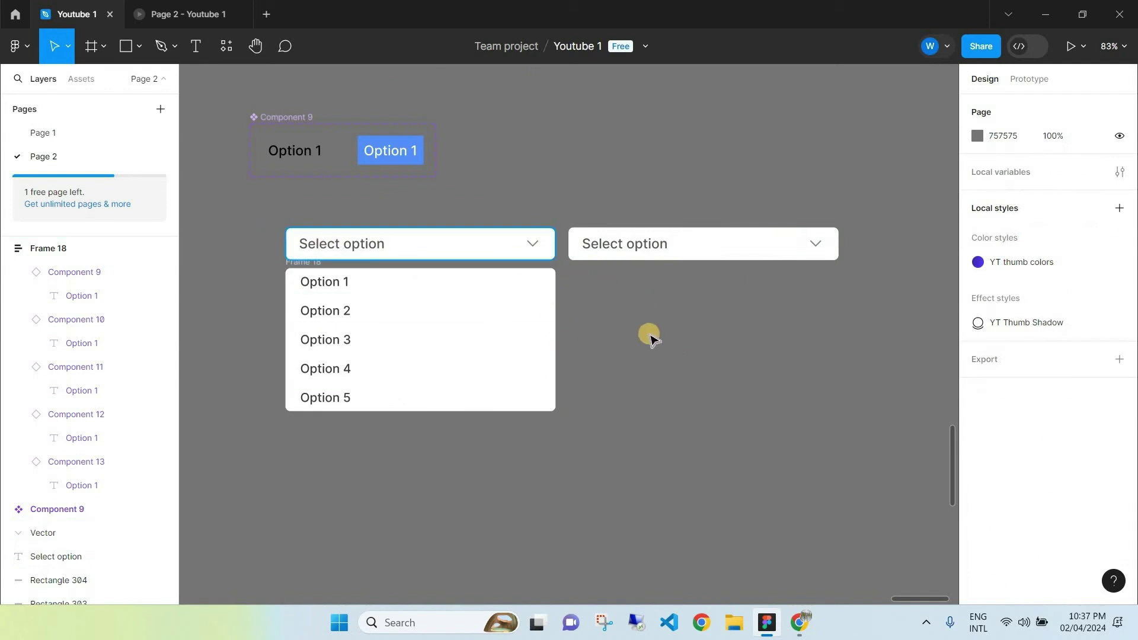
pyautogui.keyDown('ctrl'); pyautogui.scroll(-3, 648, 333); pyautogui.keyUp('ctrl')
# Create one component from the closed Select option field and another from the field with its open option list.
pyautogui.moveTo(584, 236); pyautogui.dragTo(574, 295)
pyautogui.click(552, 47)
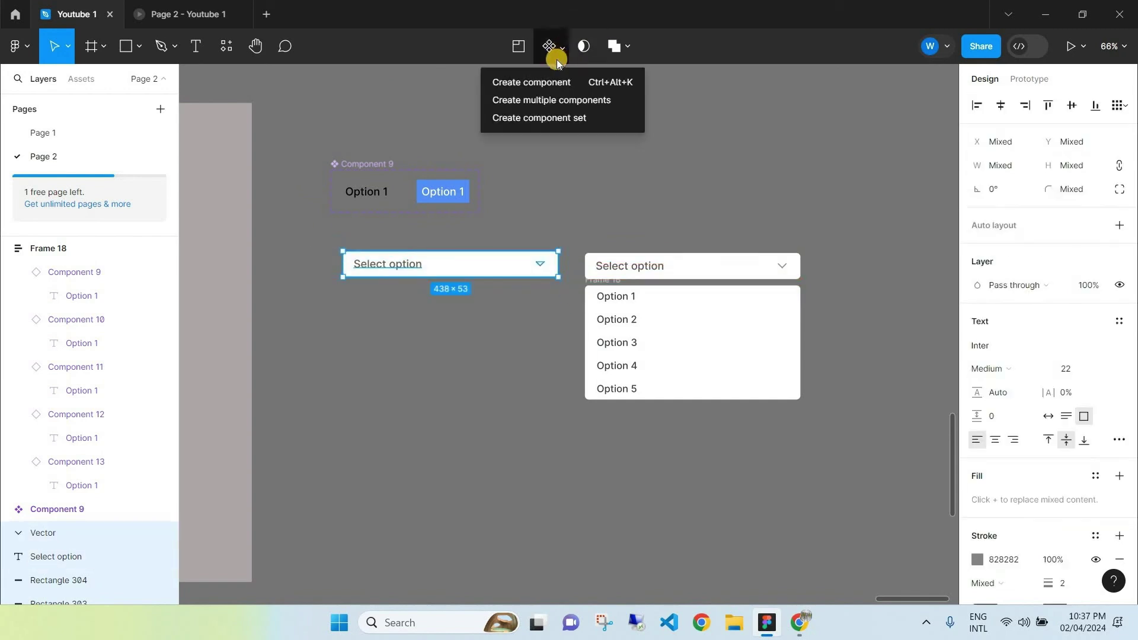
pyautogui.click(546, 82)
pyautogui.moveTo(583, 217); pyautogui.dragTo(864, 432)
pyautogui.click(553, 47)
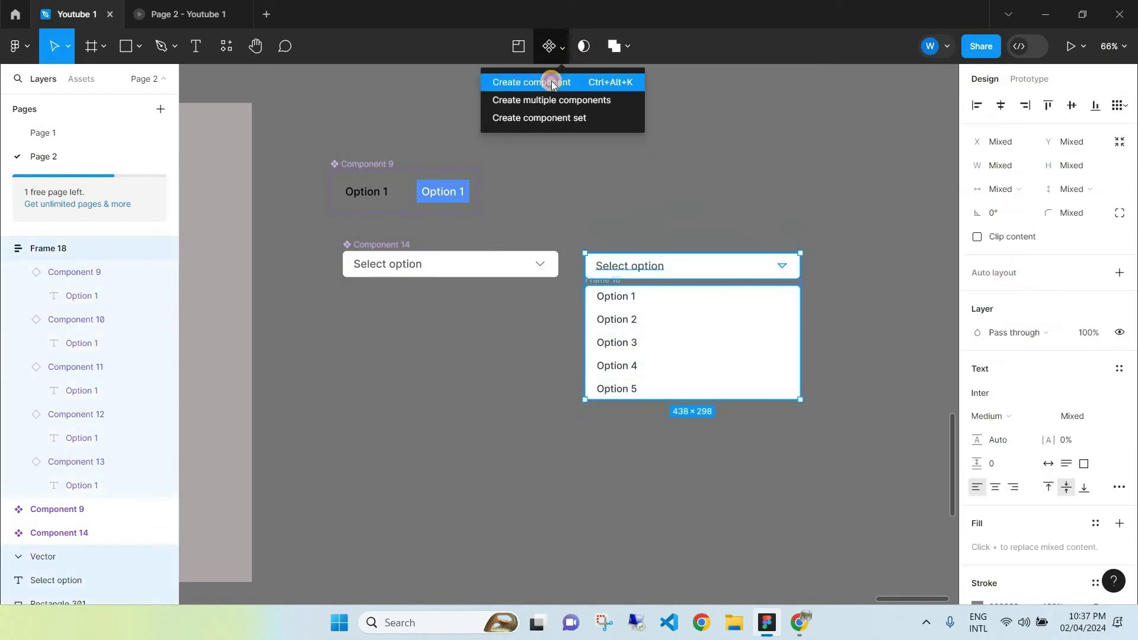
pyautogui.click(551, 84)
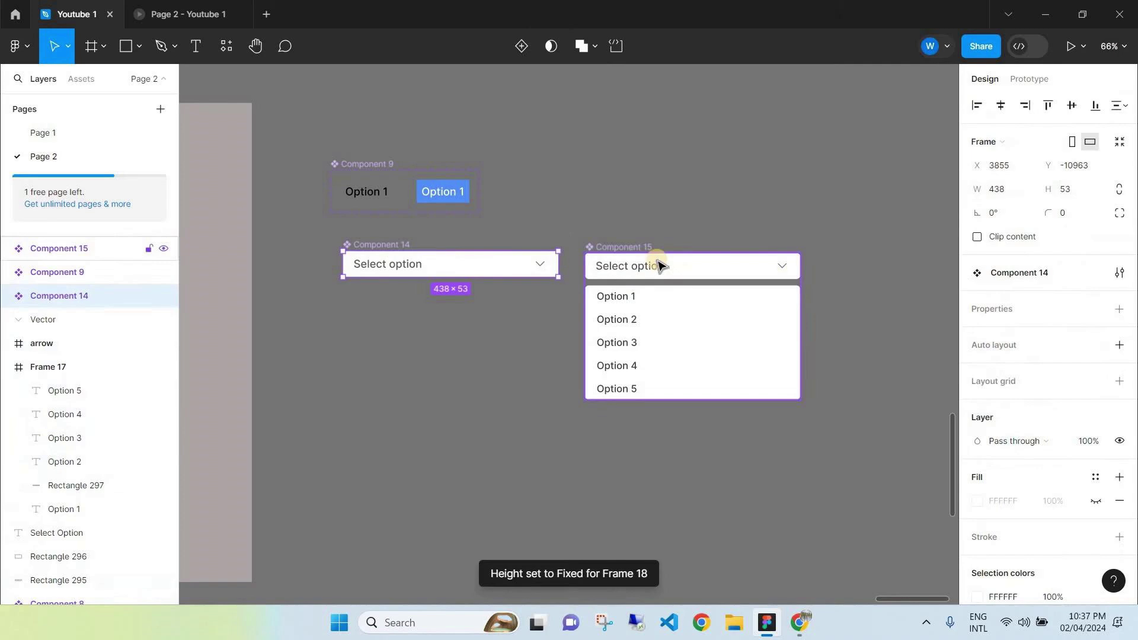
# Combine the closed and open select field components as variants.
pyautogui.keyDown('shift'); pyautogui.click(638, 252); pyautogui.keyUp('shift')
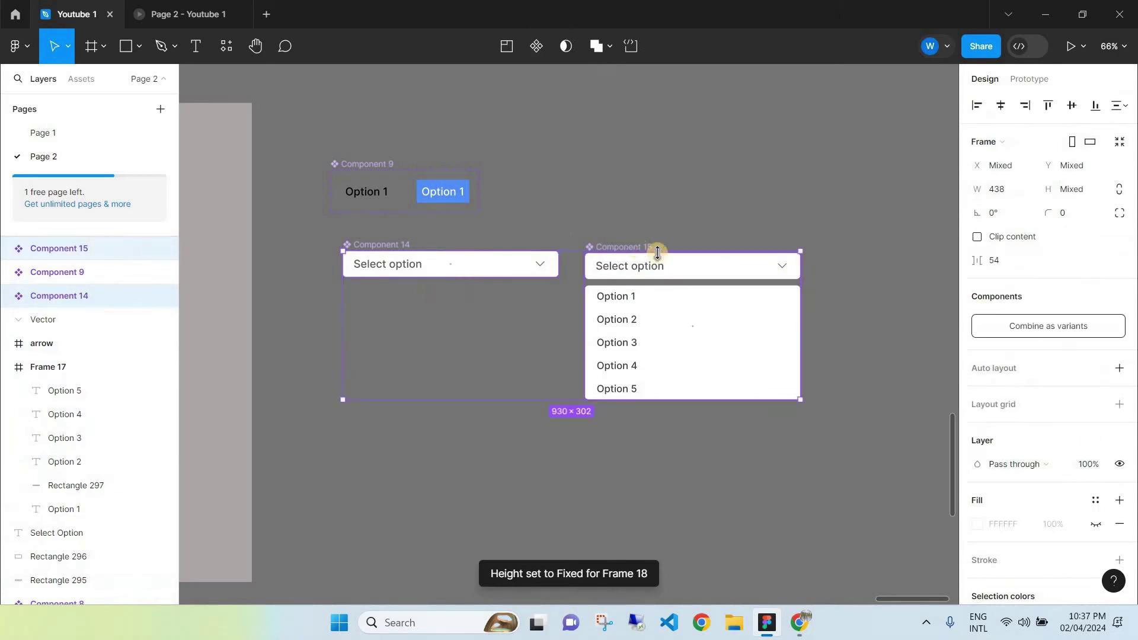
pyautogui.click(1049, 332)
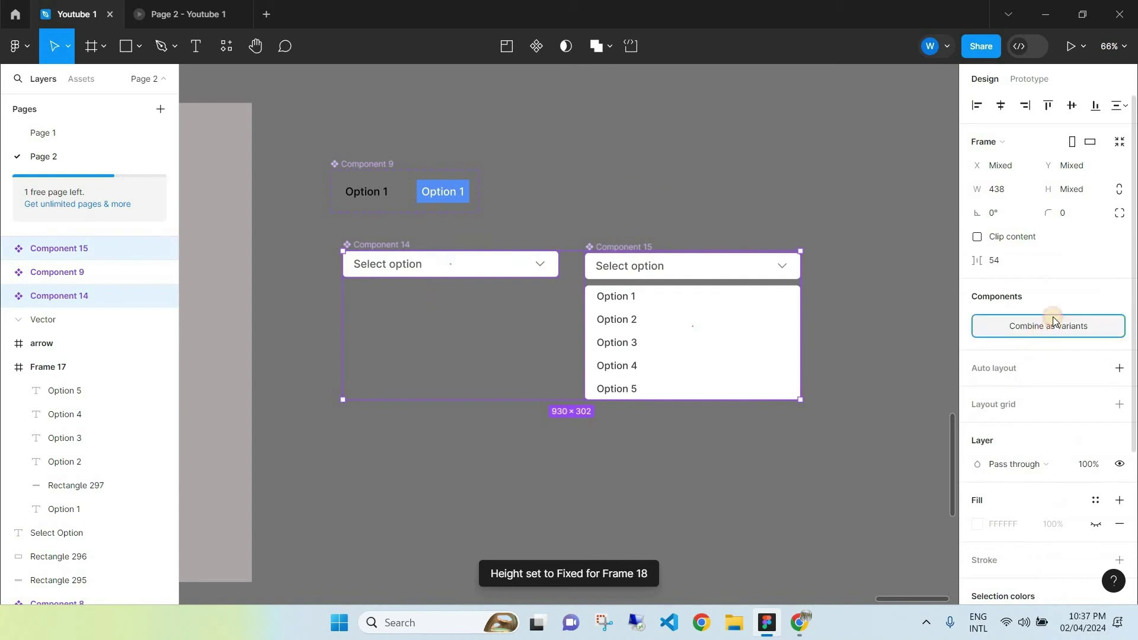
pyautogui.click(793, 194)
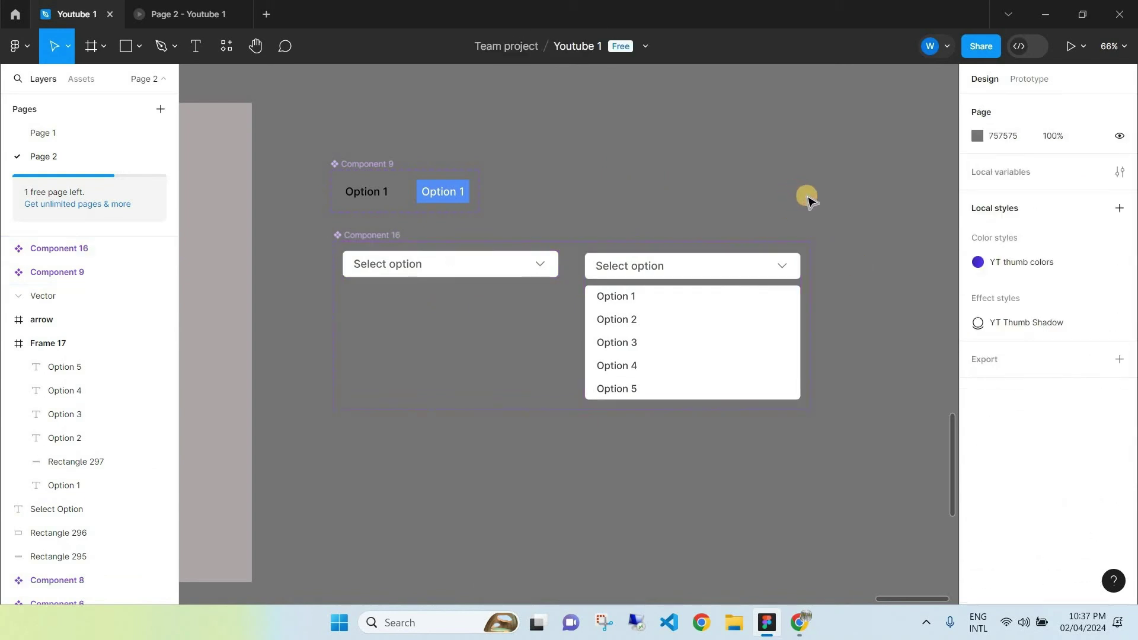
# Move the open select variant inside its set so its top lines up with the closed variant.
pyautogui.click(717, 270)
pyautogui.moveTo(703, 264); pyautogui.dragTo(718, 265)
pyautogui.click(780, 201)
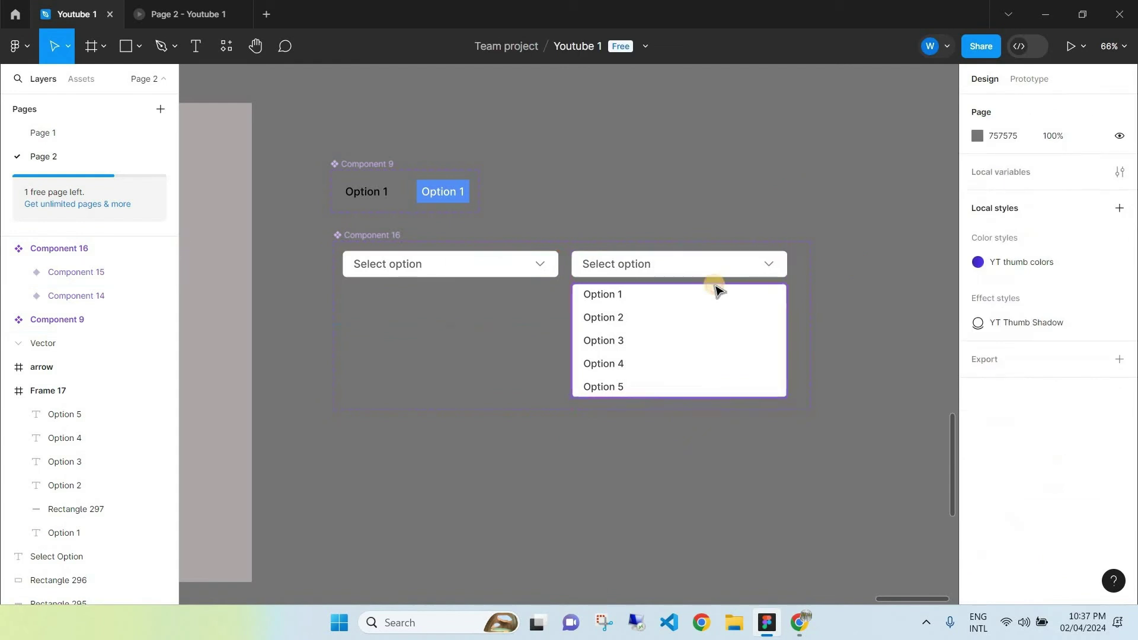
# Add an on-click Change to interaction from the closed field's white rectangle to the open variant, using Smart animate, Gentle, 650ms.
pyautogui.scroll(3, 719, 287)
pyautogui.scroll(2, 676, 279)
pyautogui.scroll(-1, 564, 265)
pyautogui.doubleClick(404, 259)
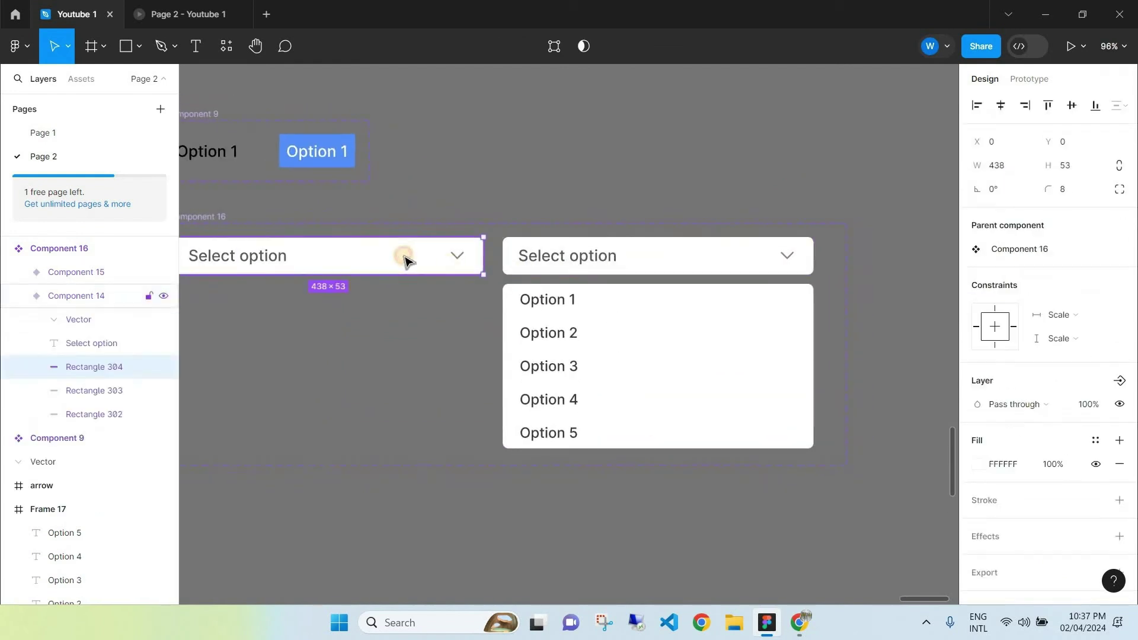
pyautogui.click(1030, 81)
pyautogui.moveTo(478, 261); pyautogui.dragTo(530, 275)
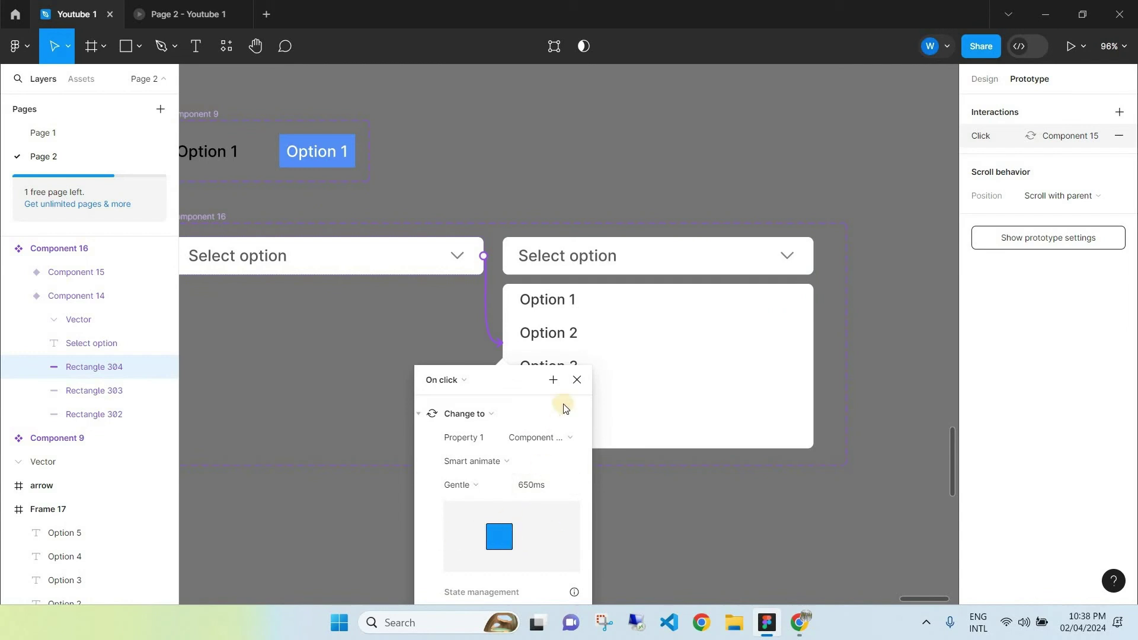
pyautogui.click(576, 380)
# Rotate the arrow in the open select variant by 180° so it points upward.
pyautogui.click(790, 259)
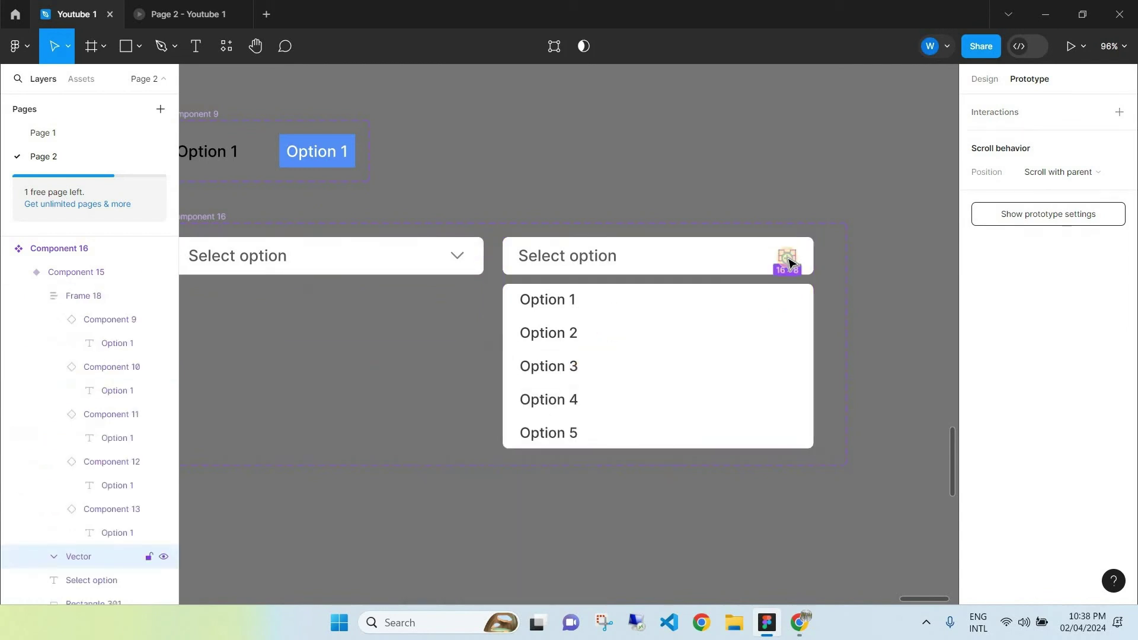
pyautogui.click(981, 80)
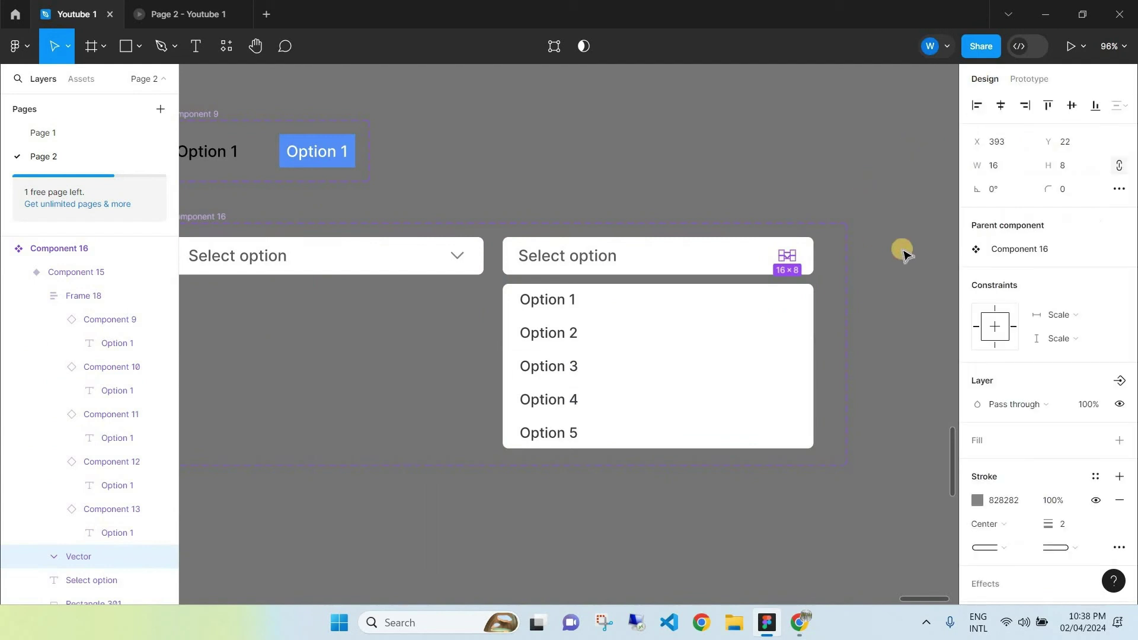
pyautogui.click(1006, 191)
pyautogui.write('180')
pyautogui.press('Return')
pyautogui.click(942, 221)
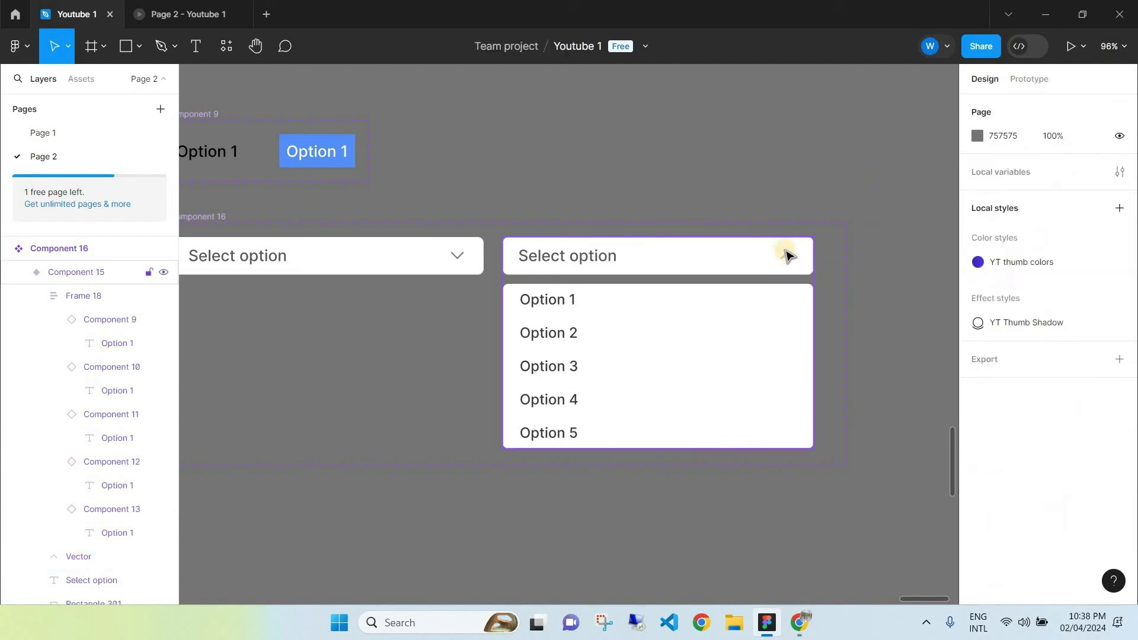
# Add an on-click Change to interaction from the open variant's field rectangle back to the closed variant, using Smart animate, Gentle, 650ms.
pyautogui.click(1029, 79)
pyautogui.click(773, 256)
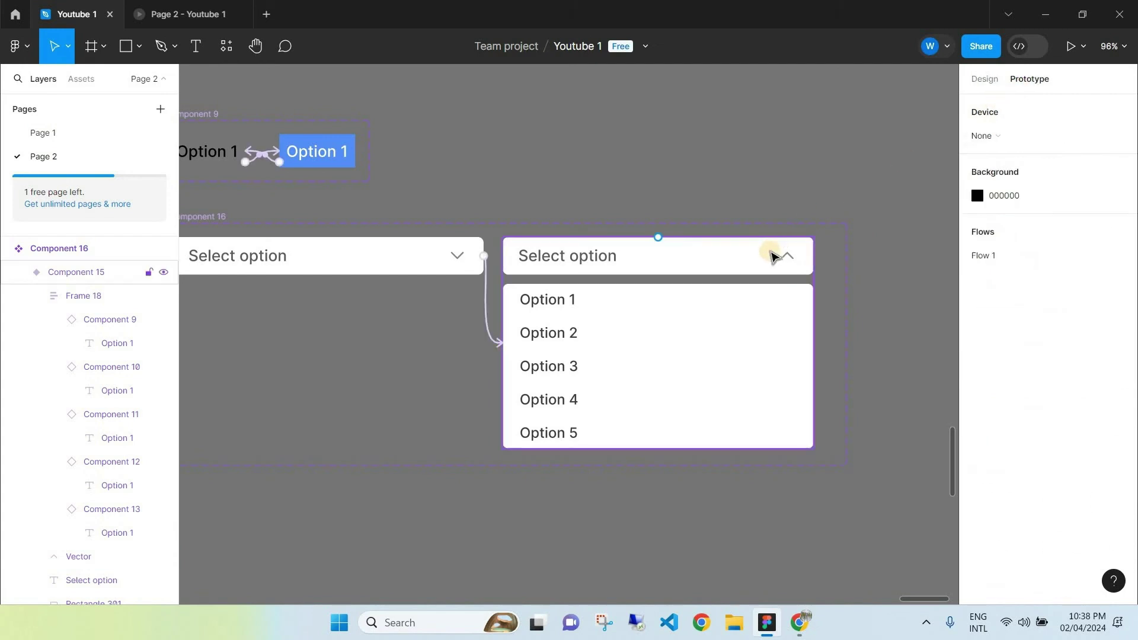
pyautogui.click(776, 258)
pyautogui.click(772, 261)
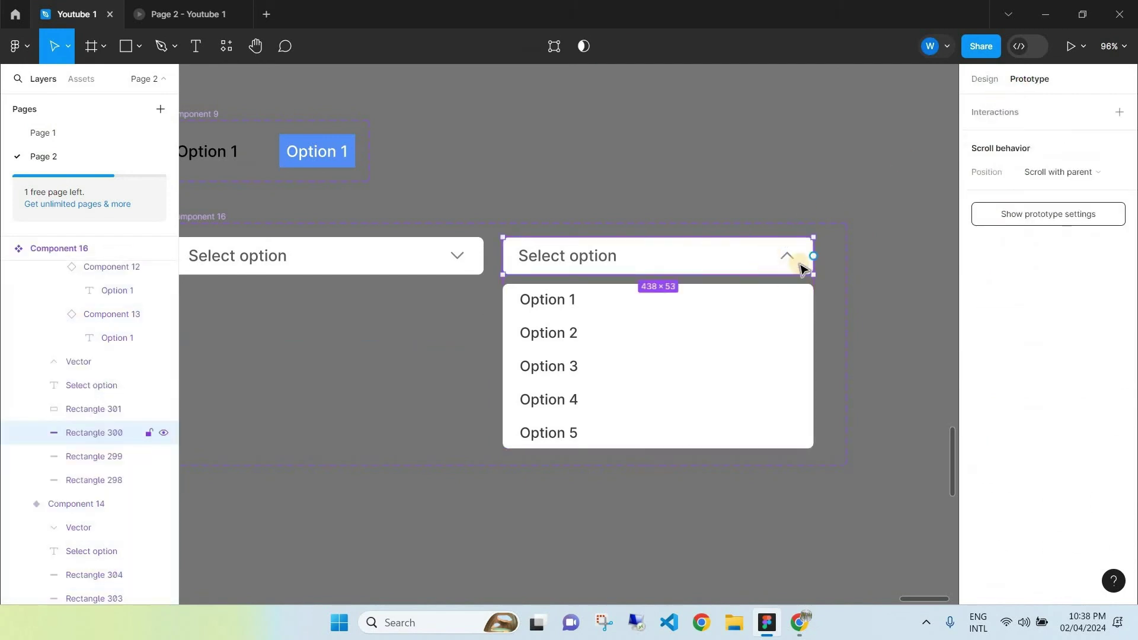
pyautogui.moveTo(815, 256); pyautogui.dragTo(427, 270)
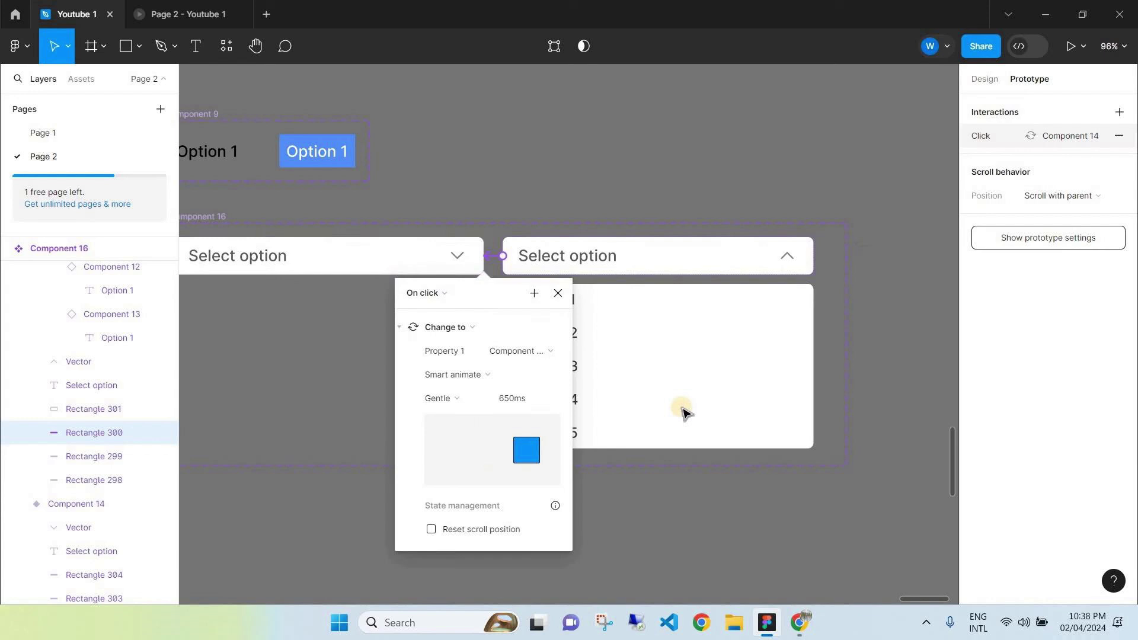
pyautogui.click(859, 339)
# Place an instance of Component 16 in the TEST Section frame, centred horizontally in its upper half.
pyautogui.scroll(-3, 824, 335)
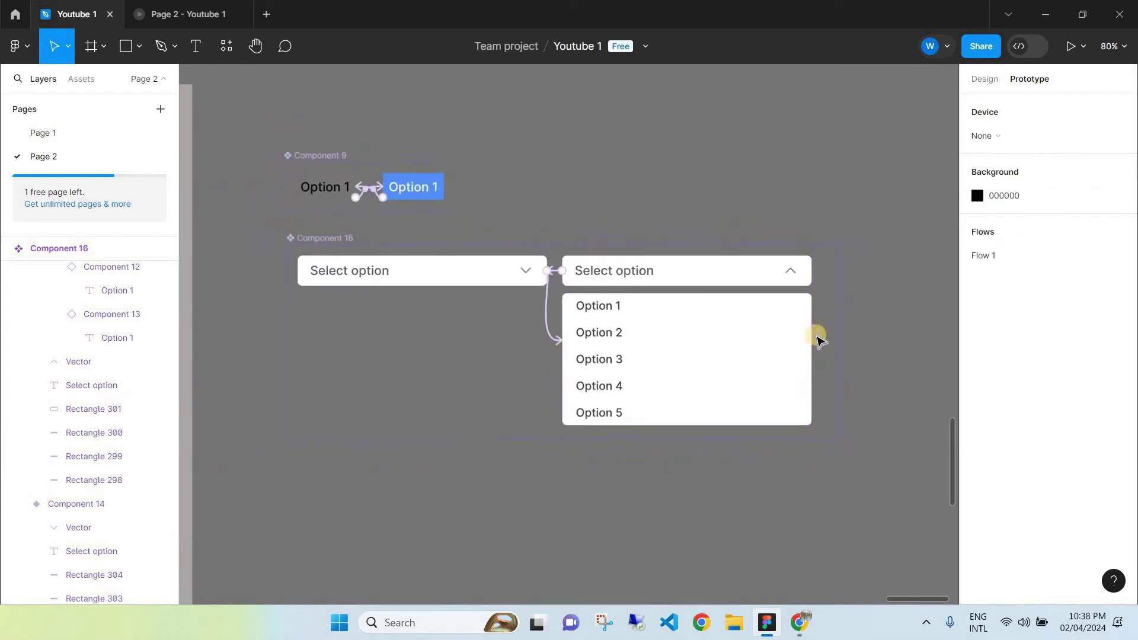
pyautogui.scroll(-4, 828, 338)
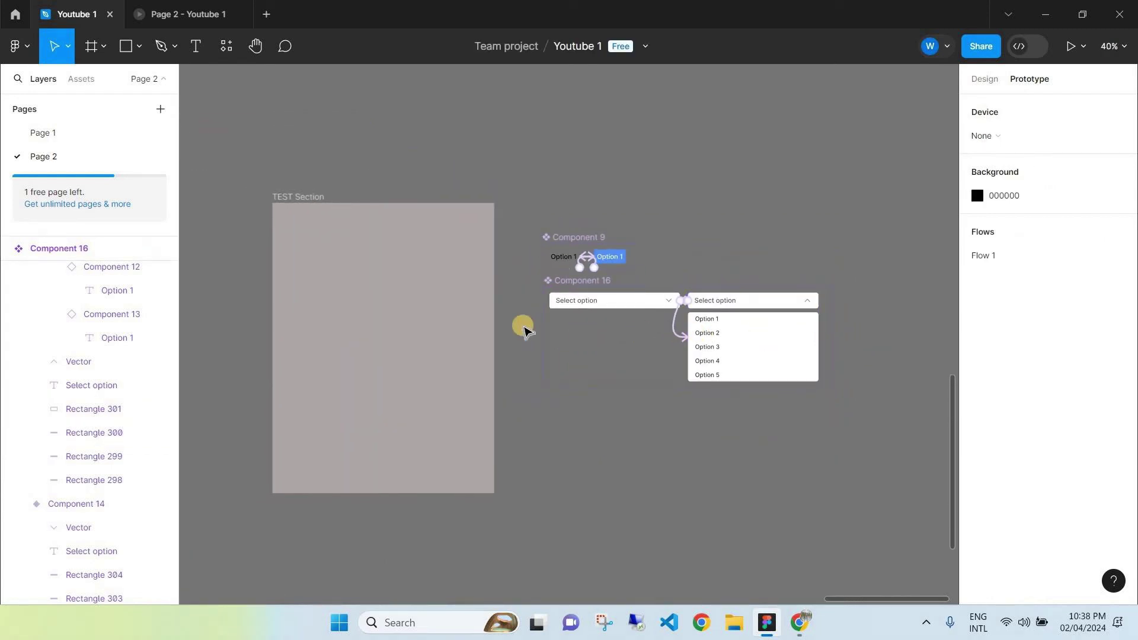
pyautogui.click(81, 79)
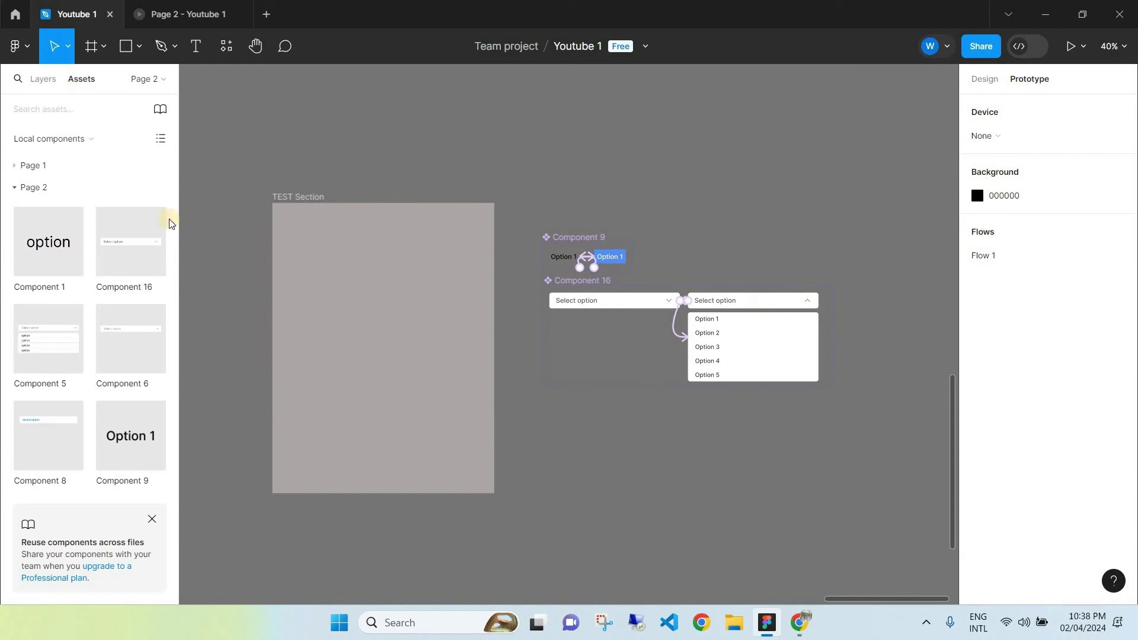
pyautogui.moveTo(123, 263); pyautogui.dragTo(366, 348)
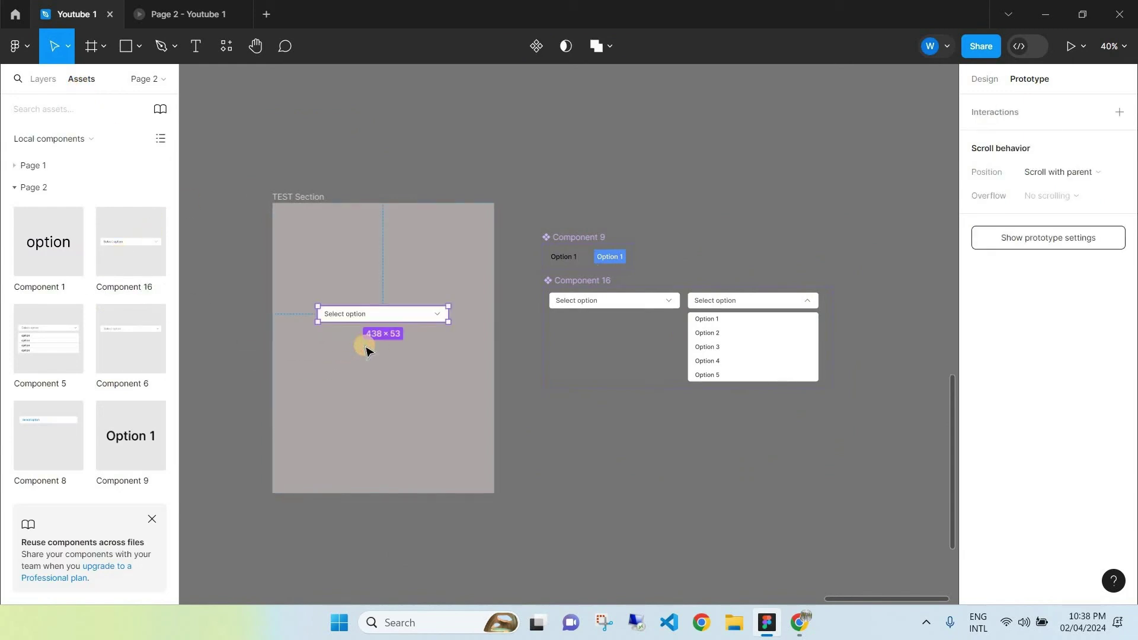
pyautogui.click(385, 237)
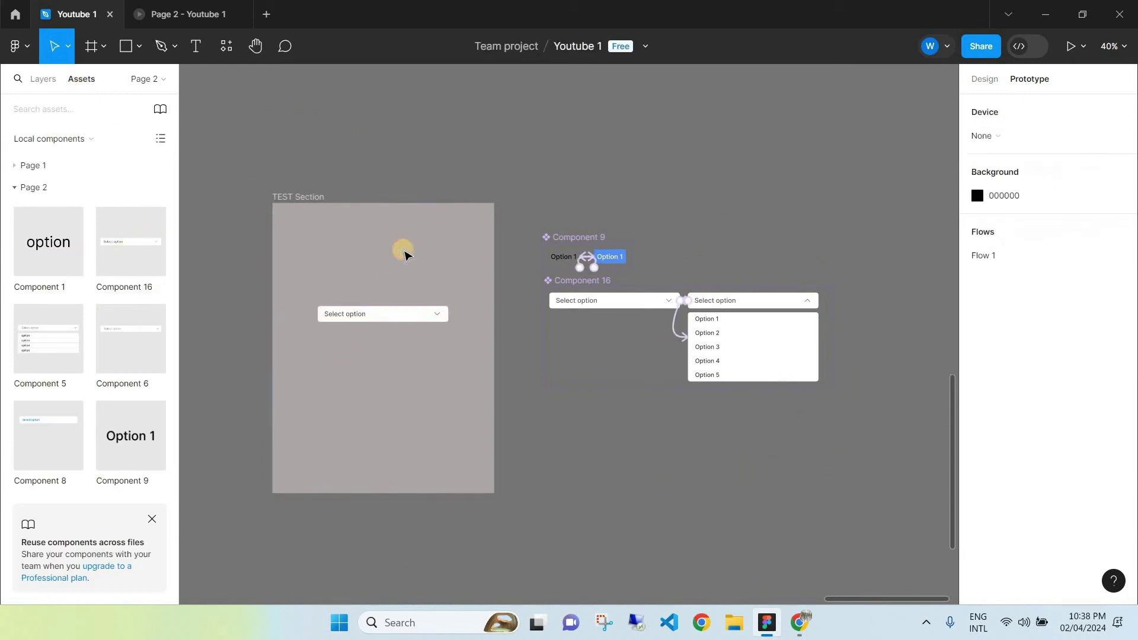
# Switch to the prototype preview of Page 2 to test the select field.
pyautogui.click(186, 15)
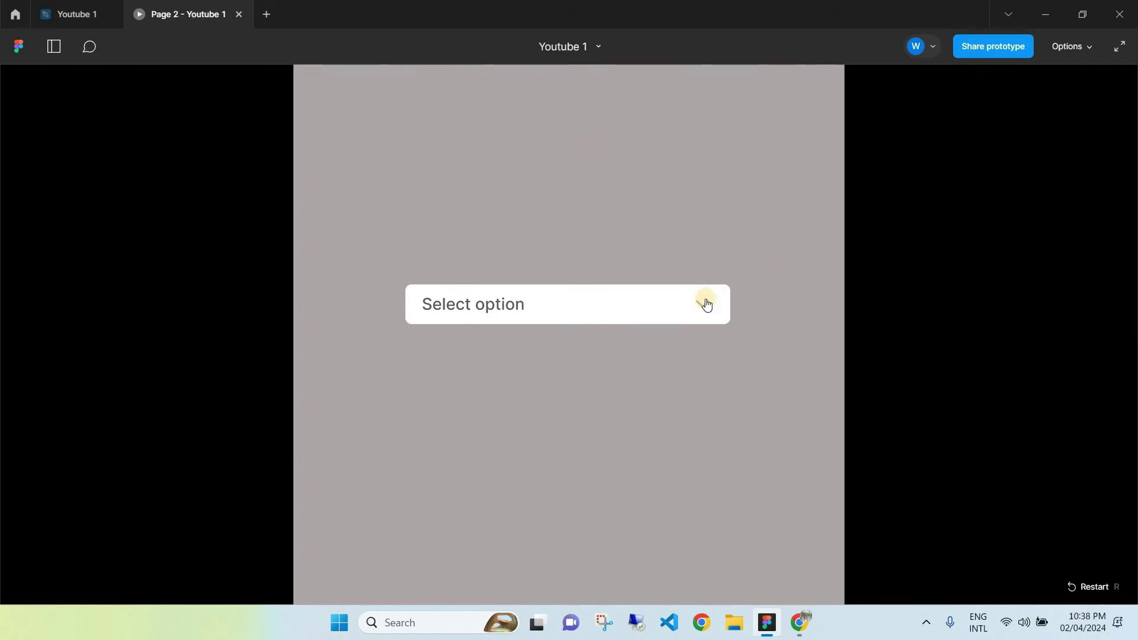